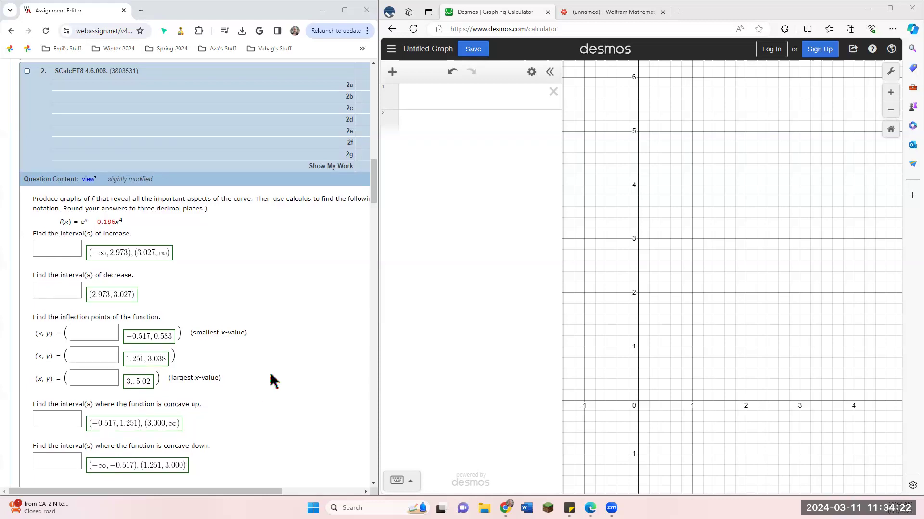
Step: Graph the assignment's function f(x) = e^x - 0.186x^4 as the first expression in Desmos
scroll(272, 383, down, 1)
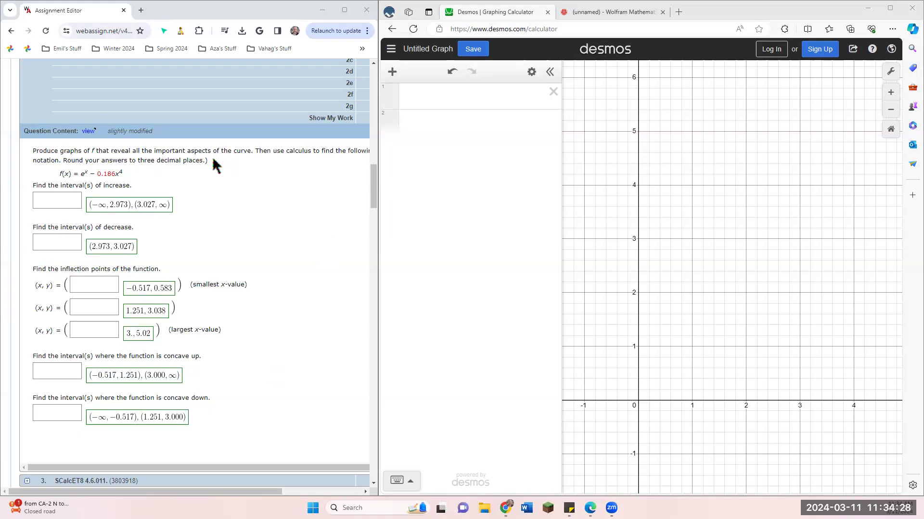
click(459, 94)
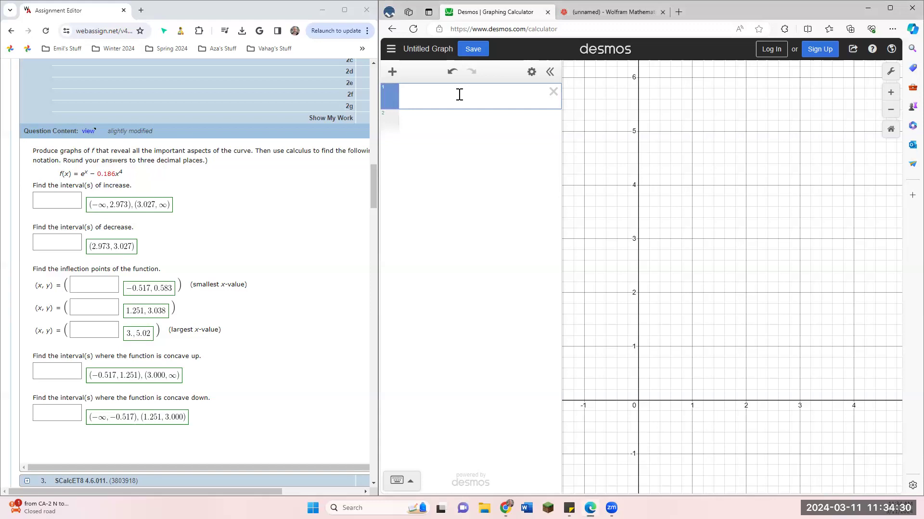
text(f(x)=e^x)
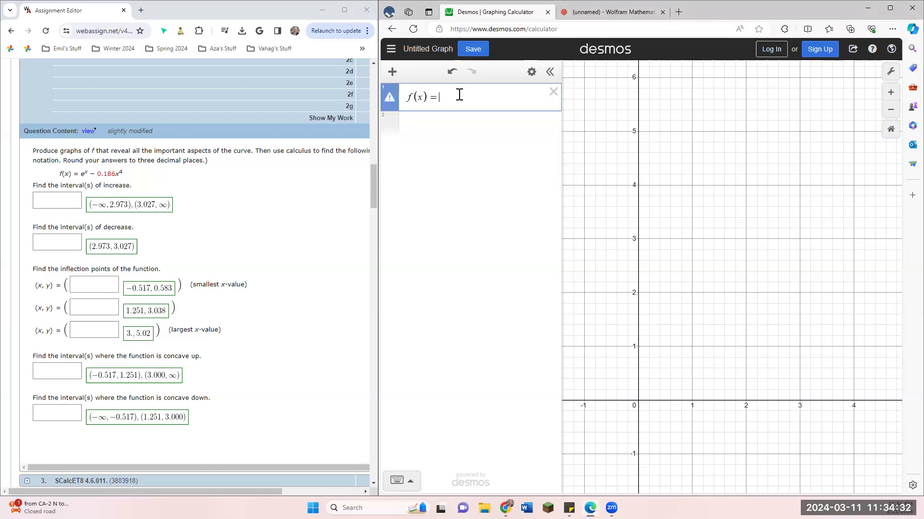
key(Right)
text(- 0.186x^4)
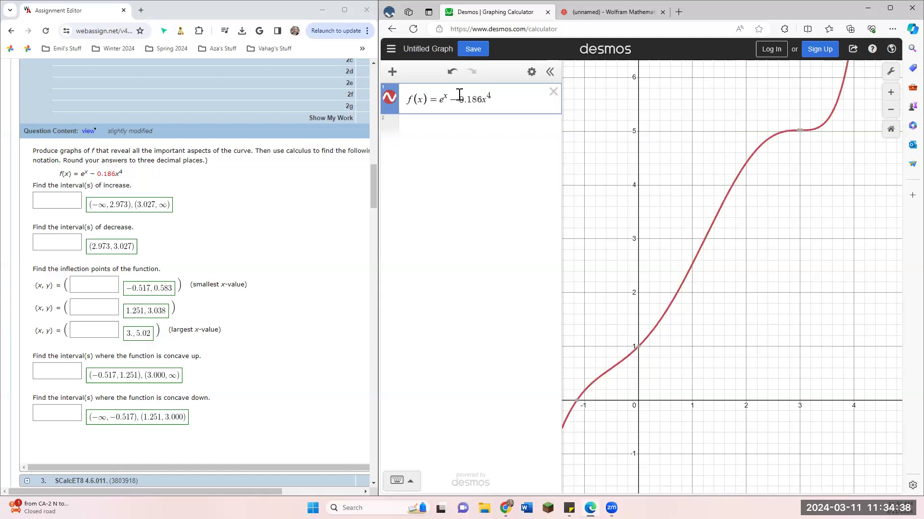
Step: Examine the overall shape of the f(x) curve, including the flat stretch near x = 3 and the y-intercept
scroll(679, 298, down, 3)
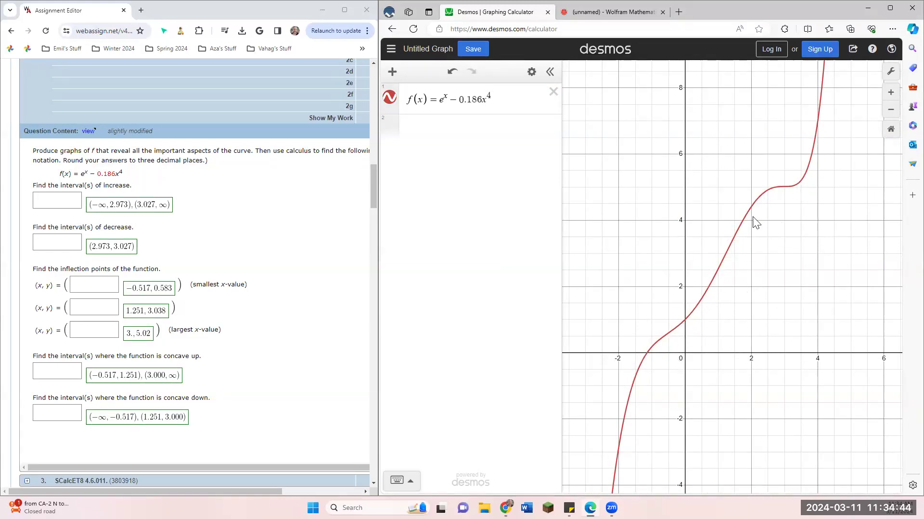
drag(794, 251, 766, 269)
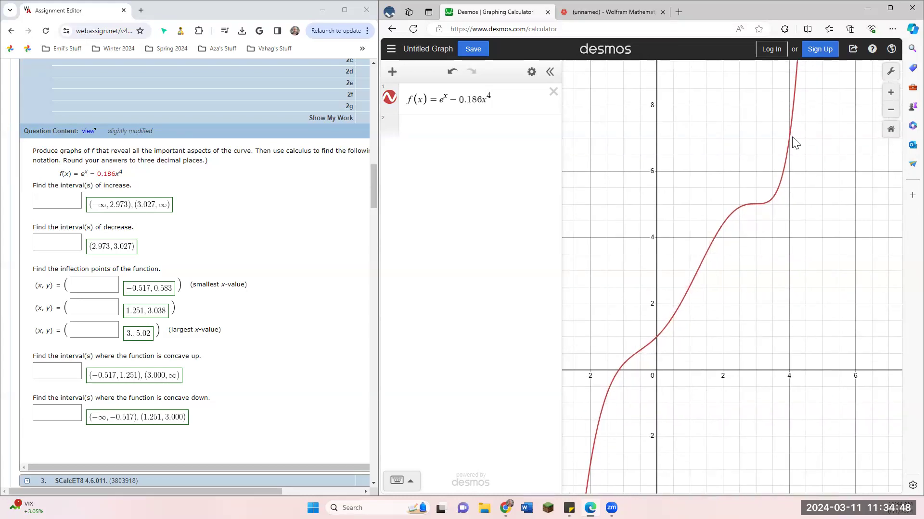
drag(624, 418, 675, 388)
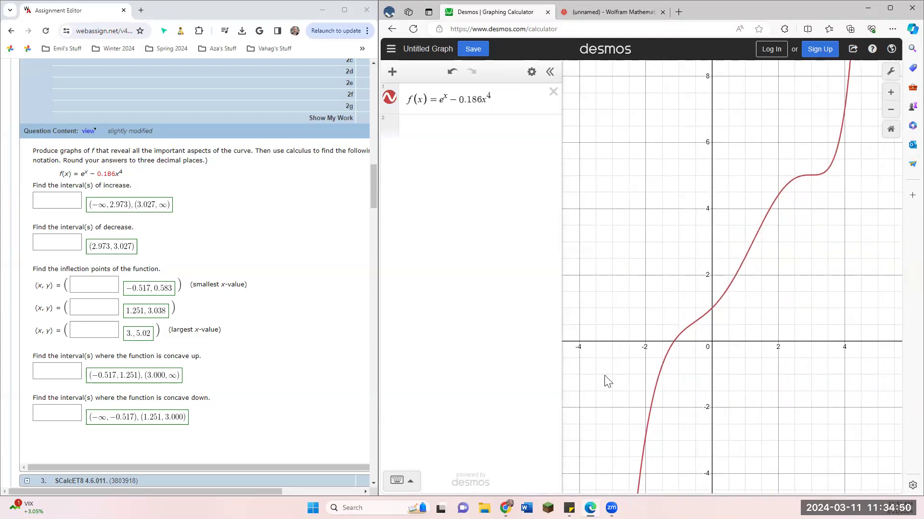
drag(797, 357, 750, 379)
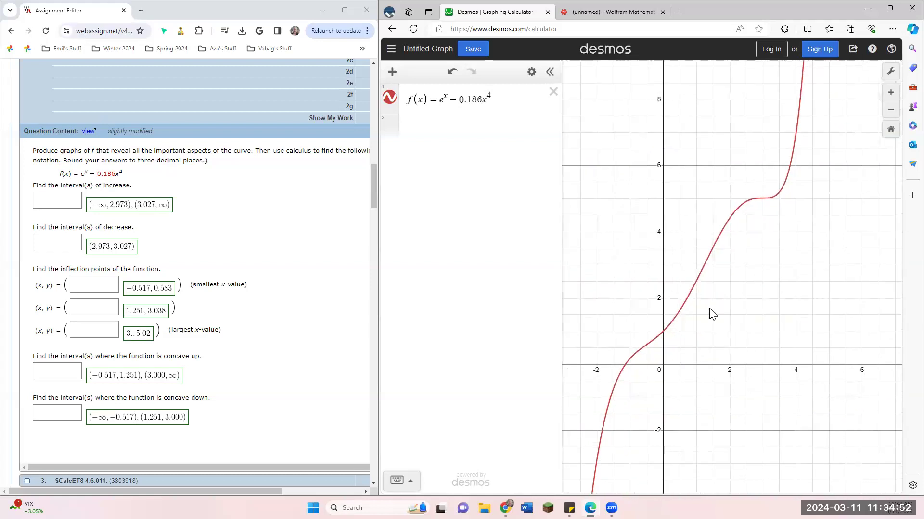
click(763, 200)
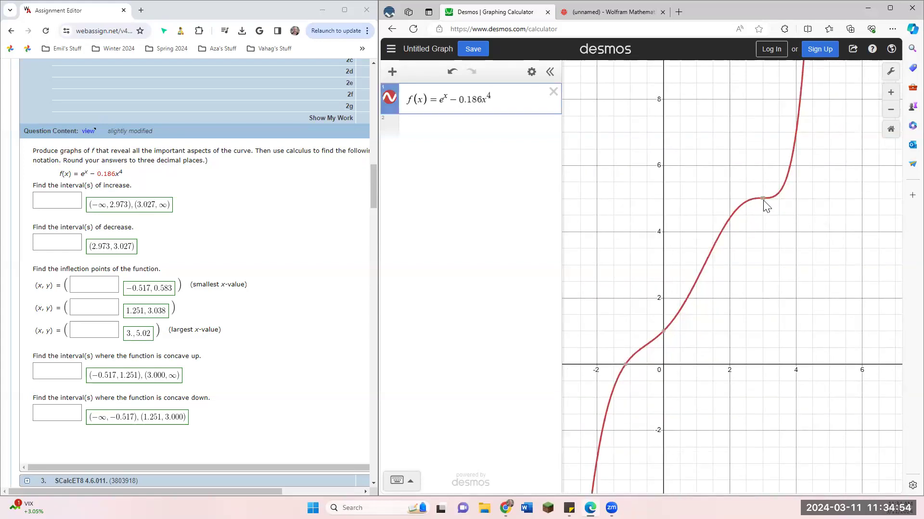
click(764, 199)
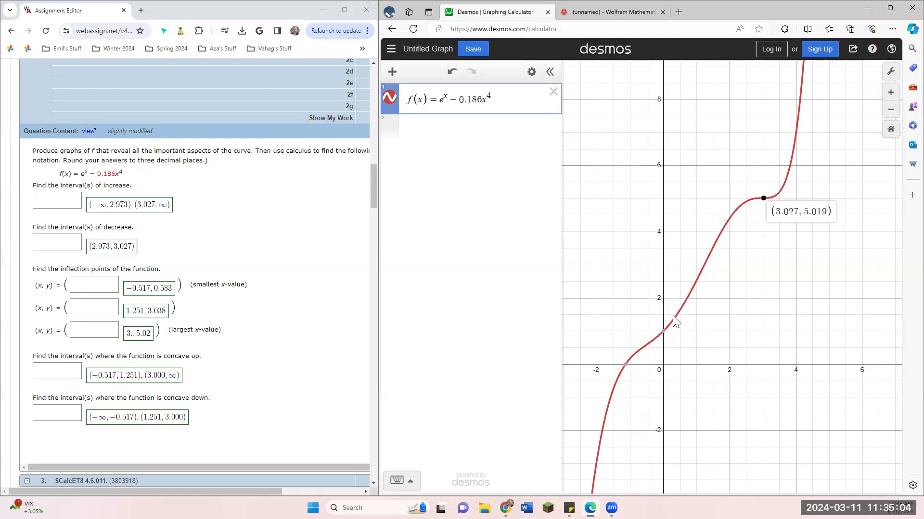
mouse_move(663, 341)
click(713, 340)
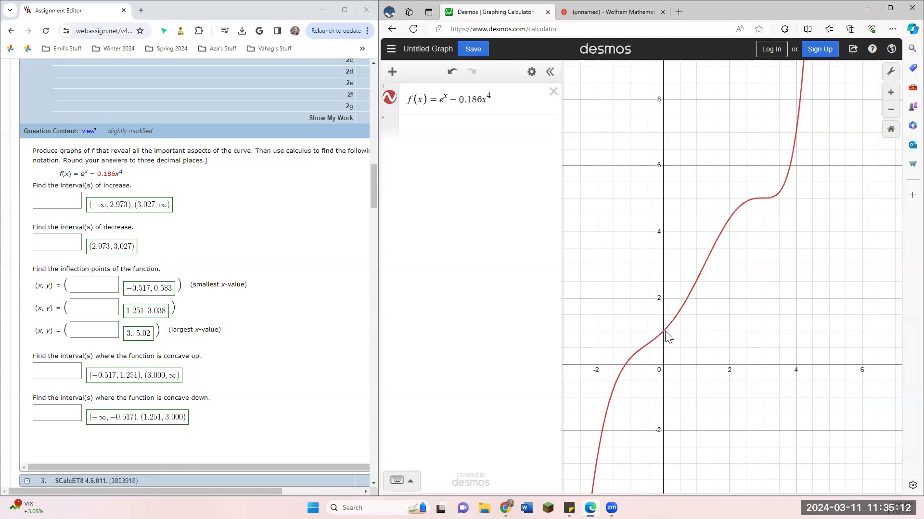
click(664, 333)
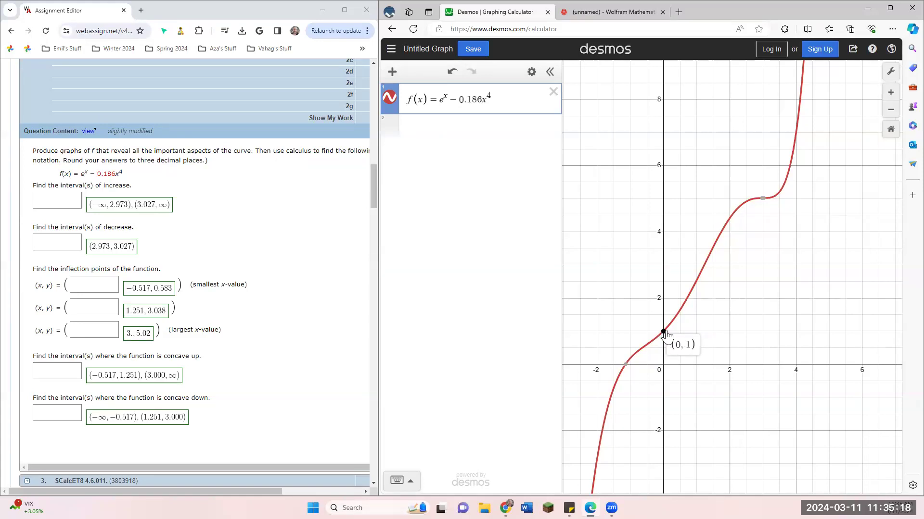
click(709, 330)
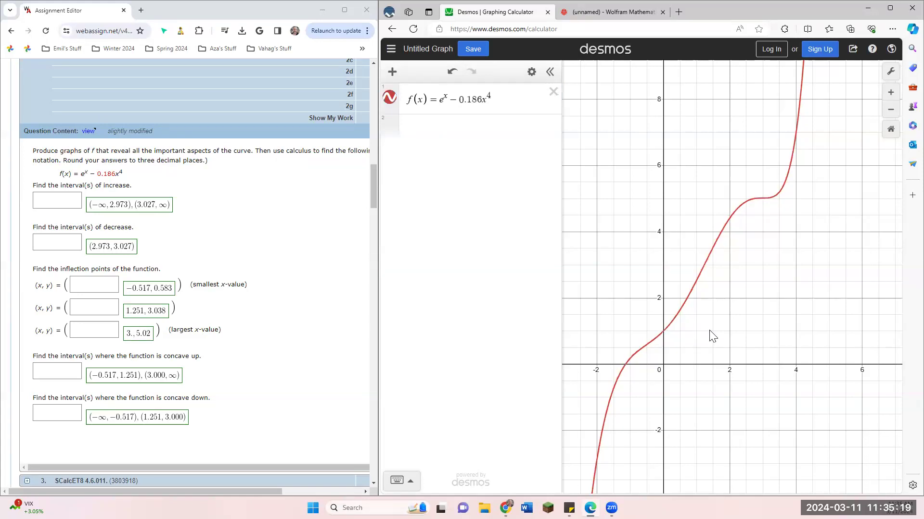
Step: Add f'(x) as the second expression to graph the derivative together with the function
click(457, 131)
text(f'x)
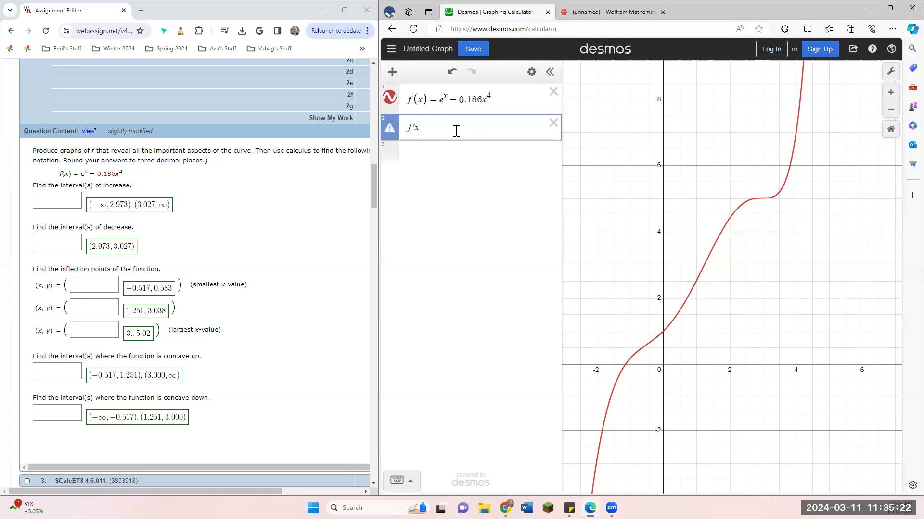
text((x)
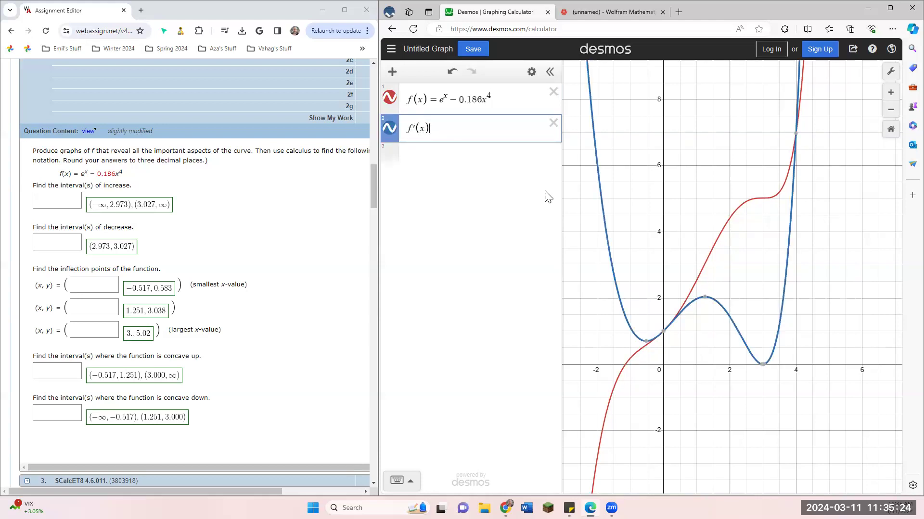
click(687, 347)
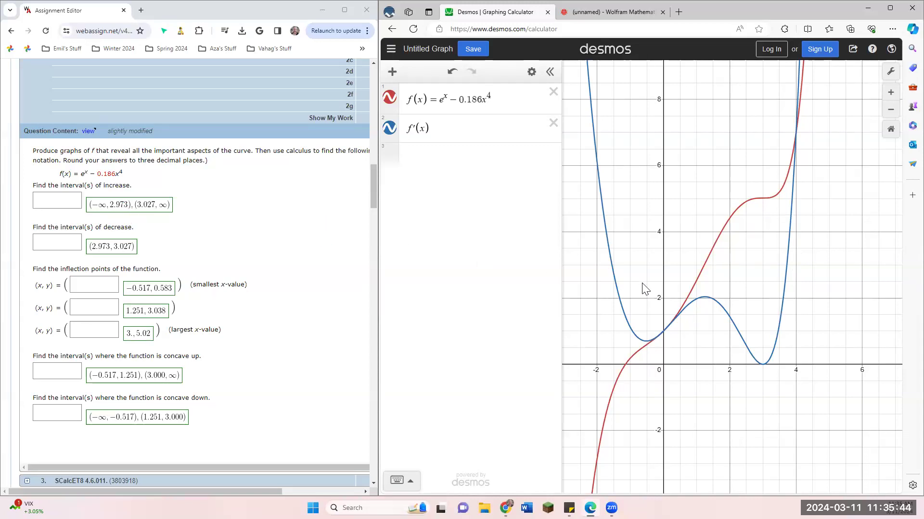
drag(706, 355, 714, 380)
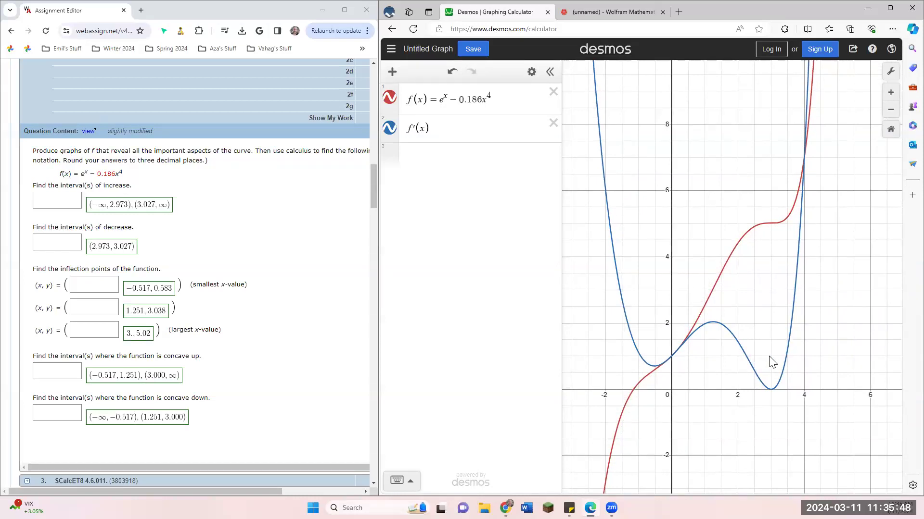
drag(729, 381, 728, 339)
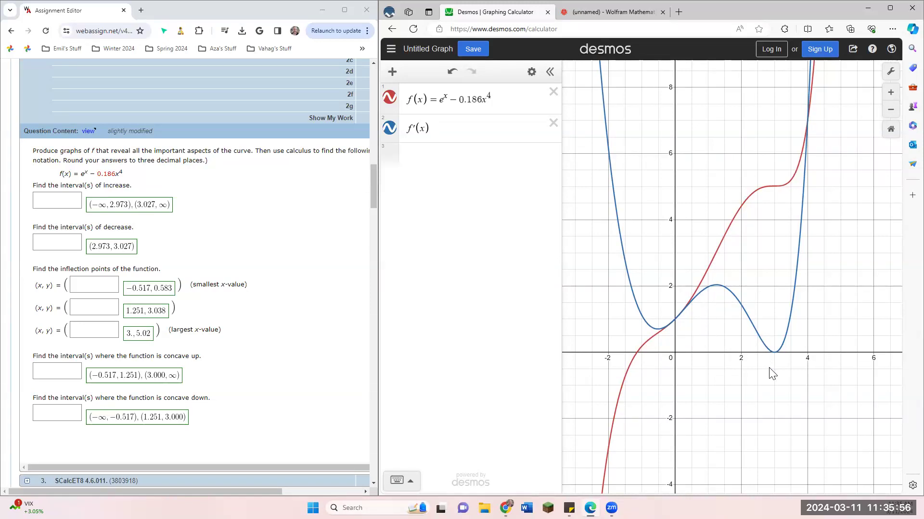
Step: Switch to the Wolfram Mathematica notebook, enlarge the page, and define f[x_] := E^x - 0.186 x^4
click(619, 9)
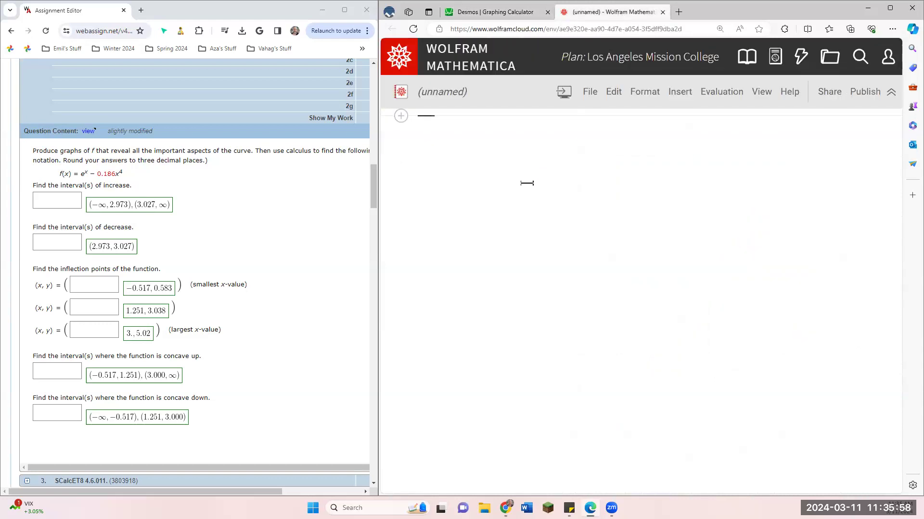
key(ctrl+plus)
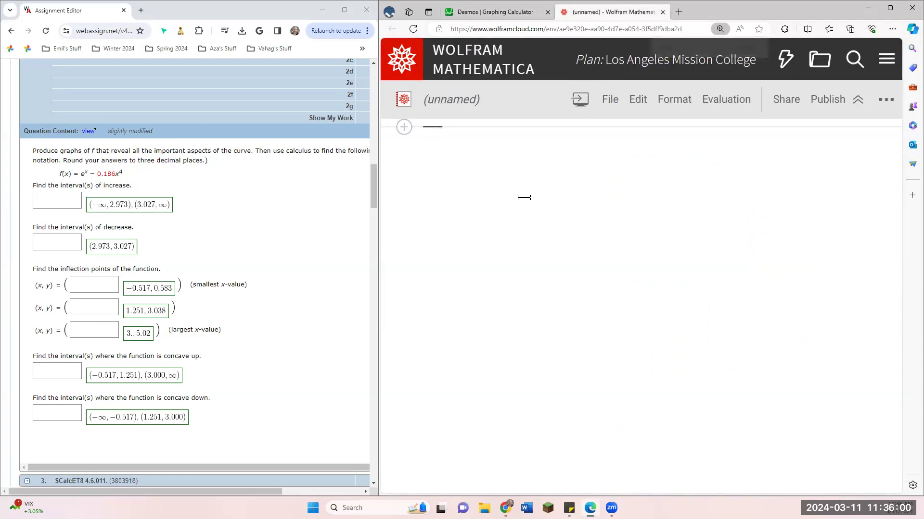
text(f[x_] )
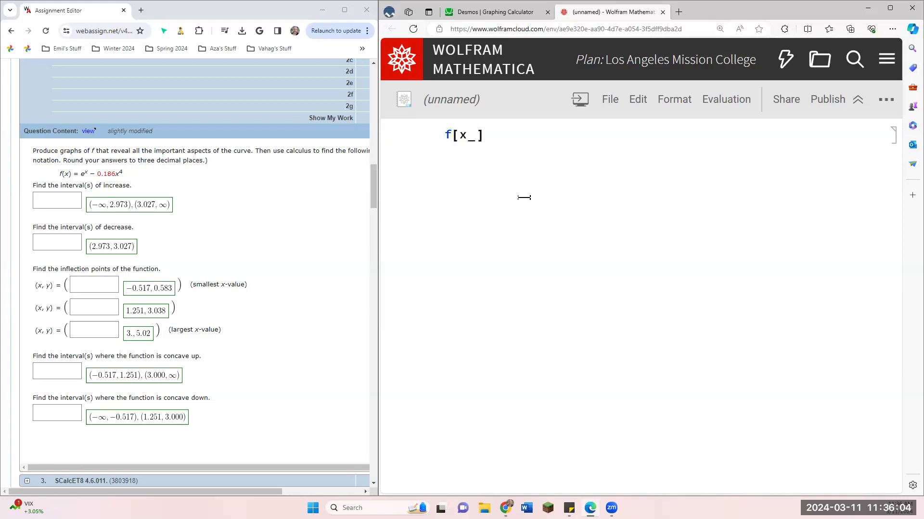
text(:= E^x - 0.186 )
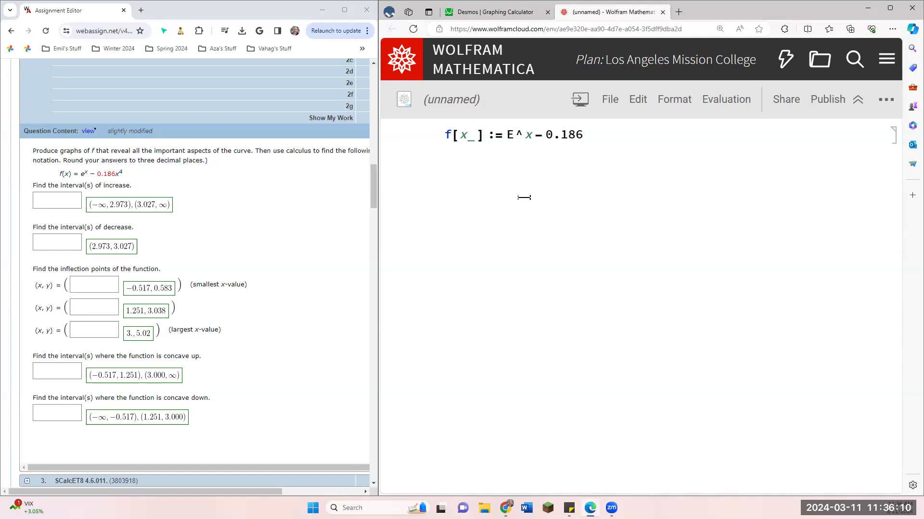
text(x^4)
key(shift+Return)
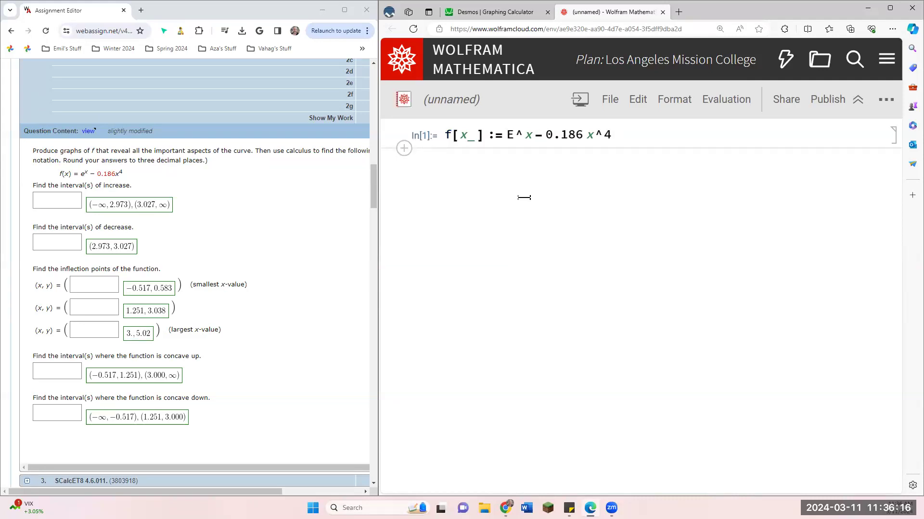
Step: Find the critical numbers by evaluating Solve[f'[x] == 0, x] in the notebook
text(f'[x] =)
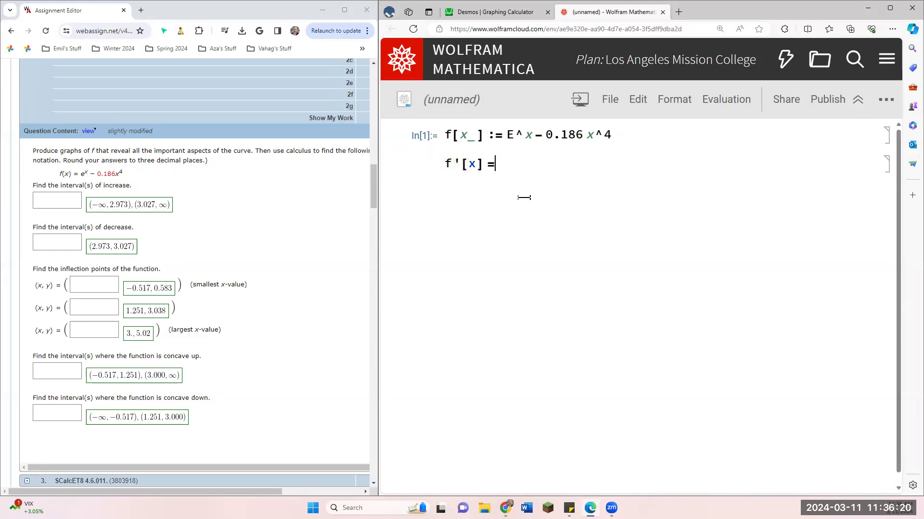
text(Solve[)
text(])
key(Left)
text(, x)
key(shift+Return)
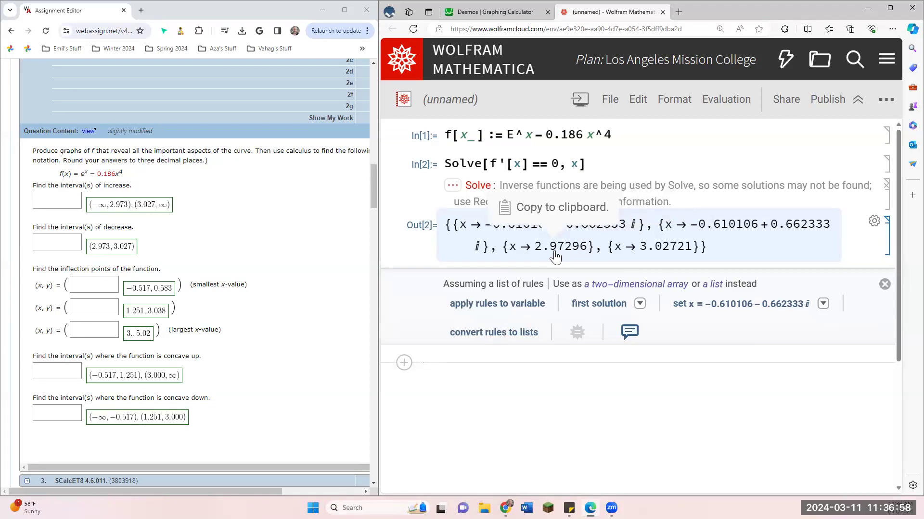
Step: Return to Desmos and examine where the f'(x) curve crosses the x-axis around x = 3
click(462, 11)
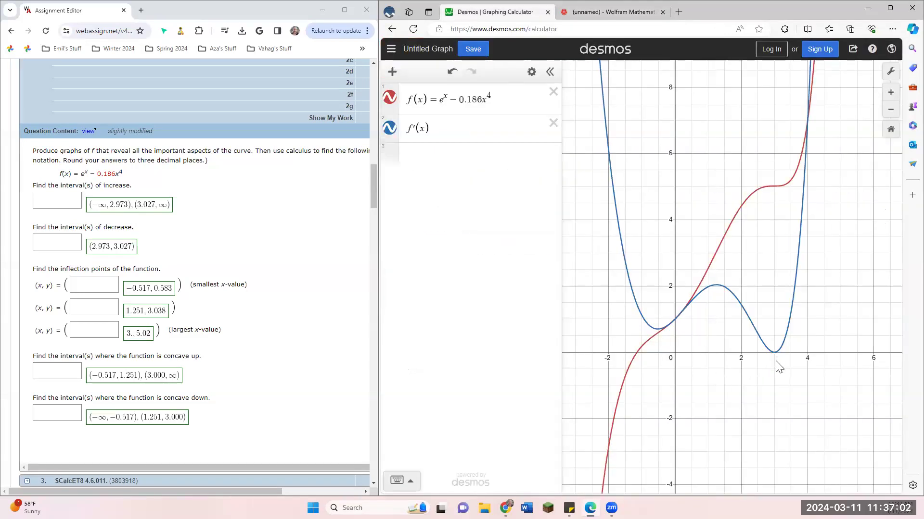
scroll(779, 368, up, 10)
scroll(774, 354, up, 10)
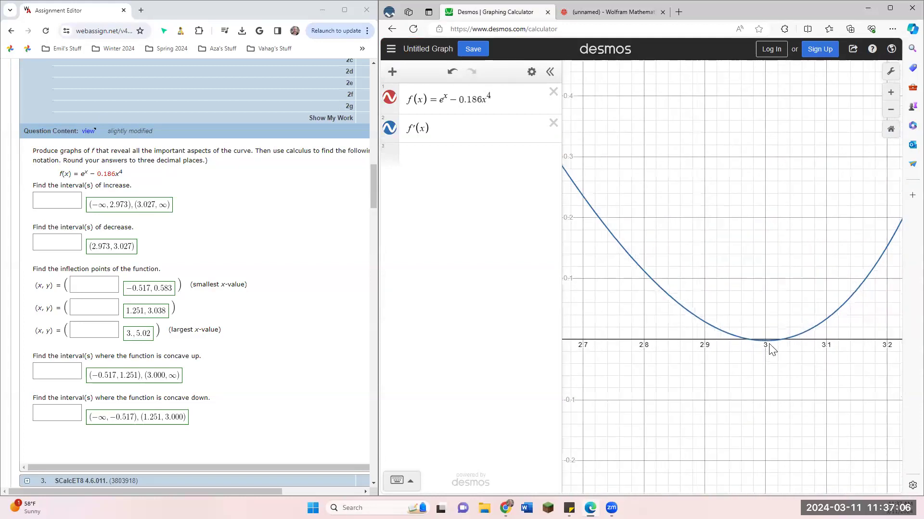
scroll(769, 352, up, 8)
click(720, 337)
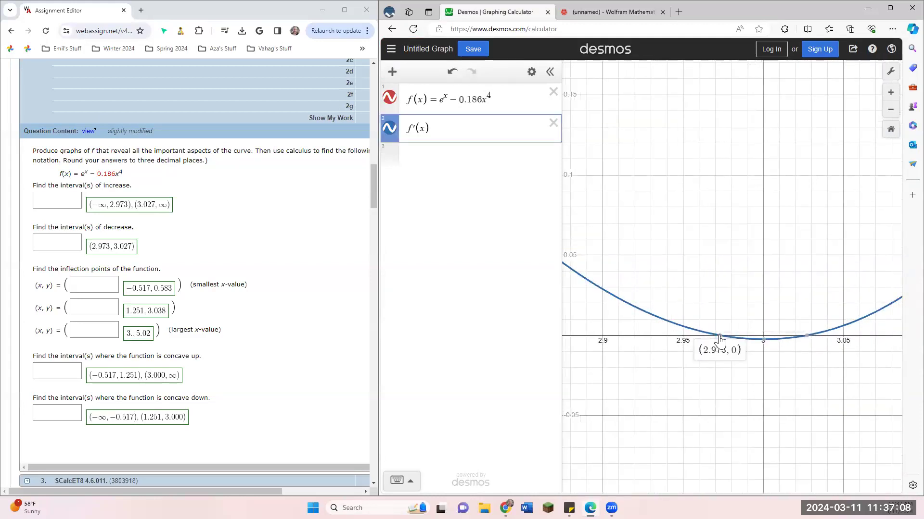
click(806, 340)
scroll(664, 359, down, 3)
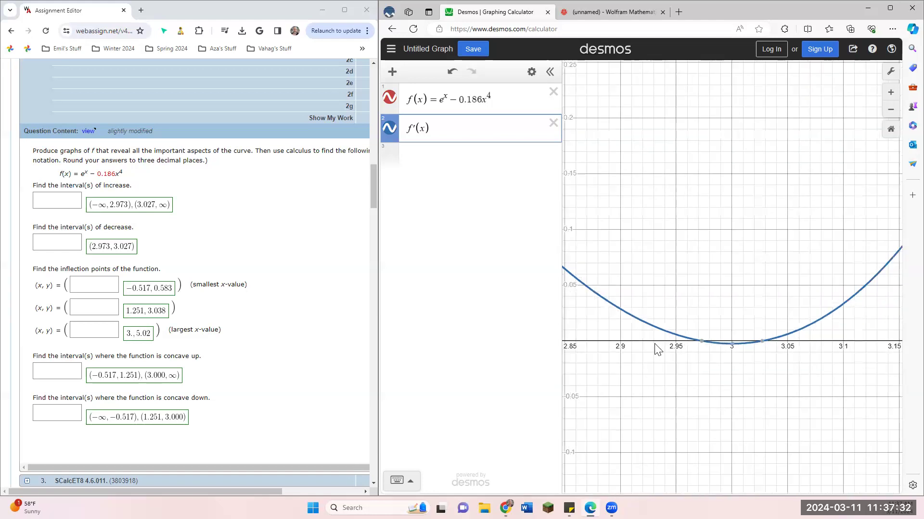
scroll(655, 350, down, 10)
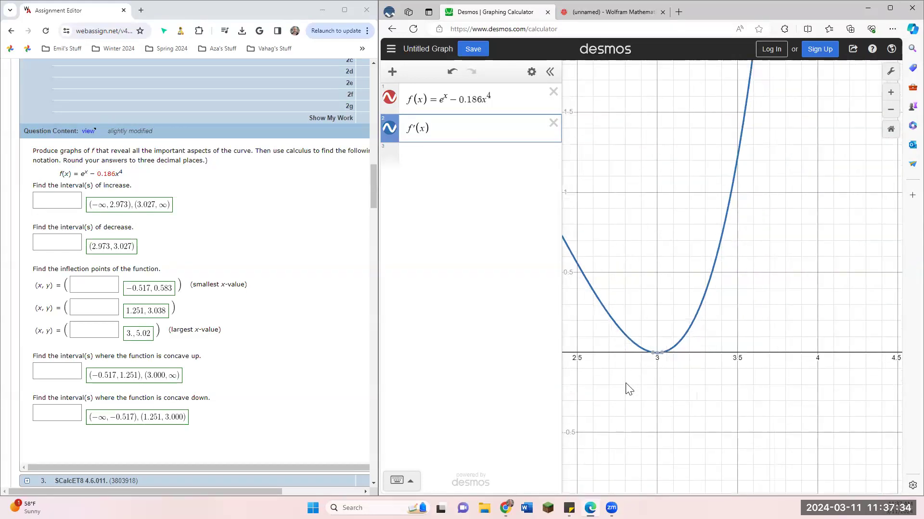
scroll(694, 369, down, 6)
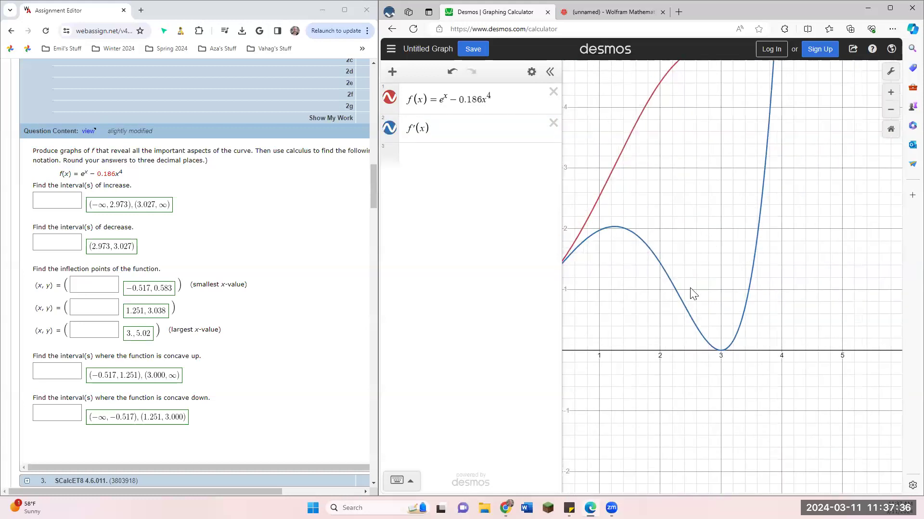
scroll(712, 291, down, 6)
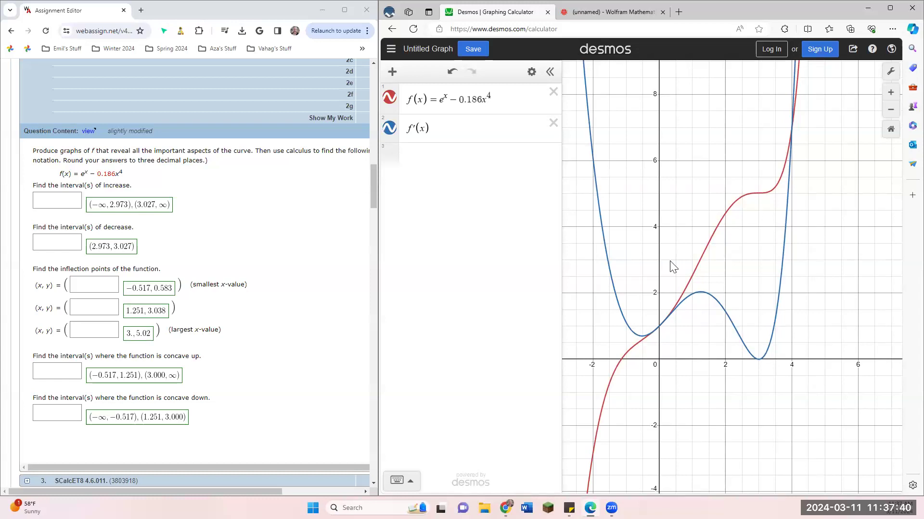
Step: Review the critical numbers in the Mathematica notebook, and return to Desmos to add f''(x) as the third expression
click(576, 15)
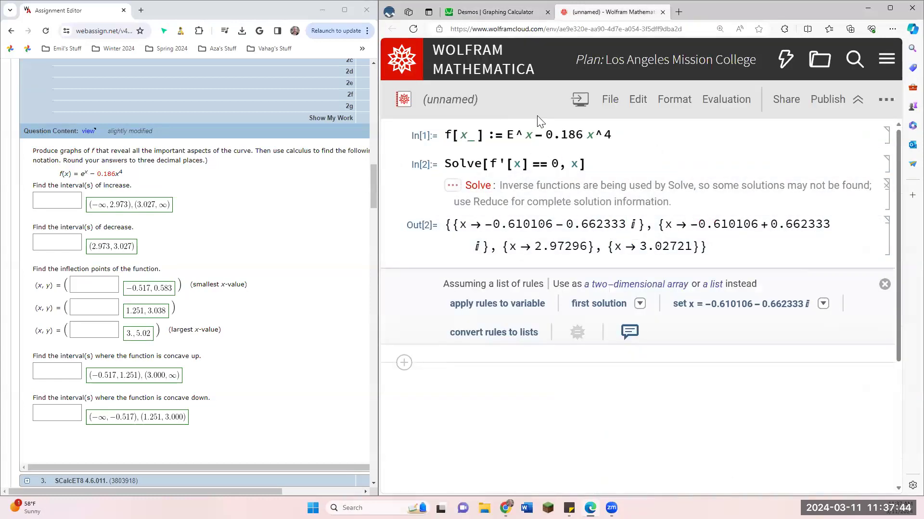
click(488, 15)
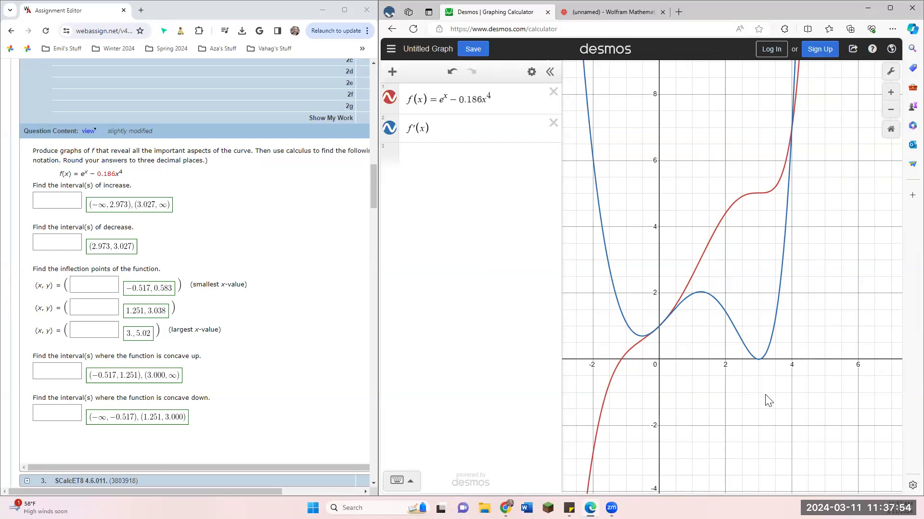
click(455, 157)
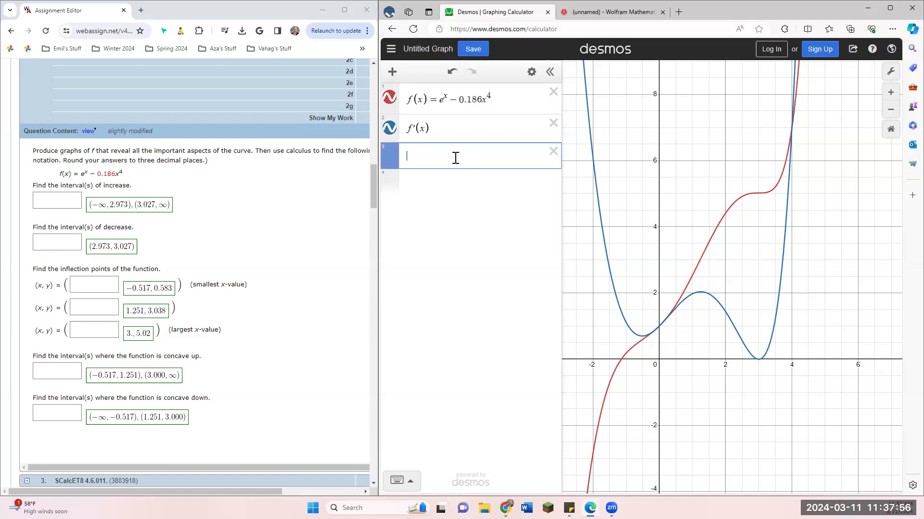
text(f''(x))
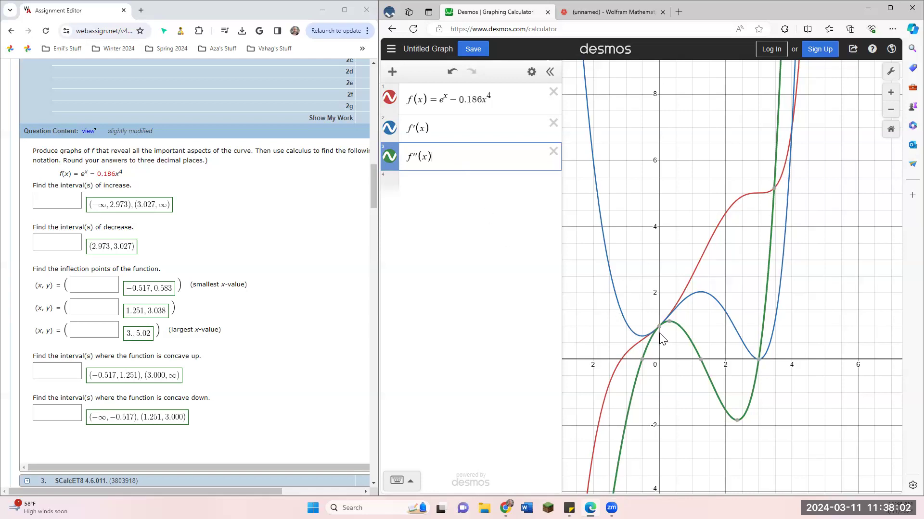
Step: Zoom in on the f''(x) curve and show the coordinates of its three x-intercepts
scroll(702, 382, up, 3)
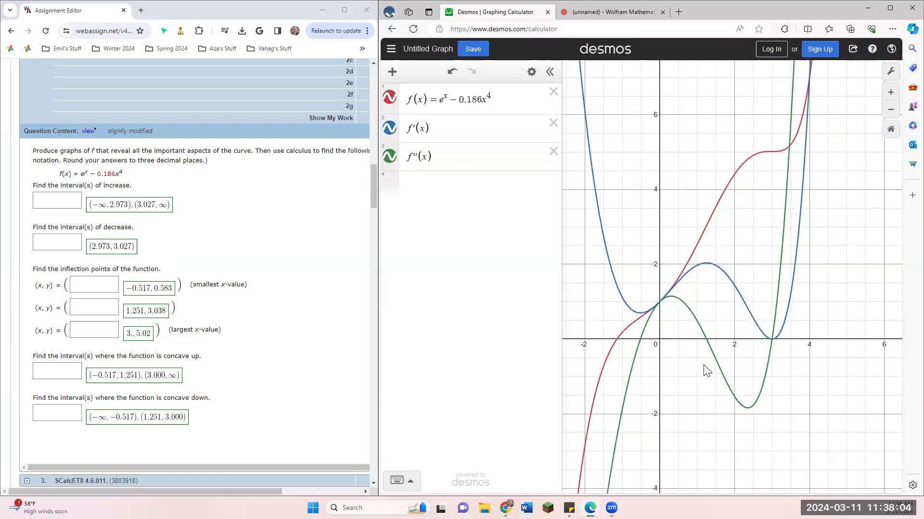
scroll(688, 375, up, 1)
click(637, 339)
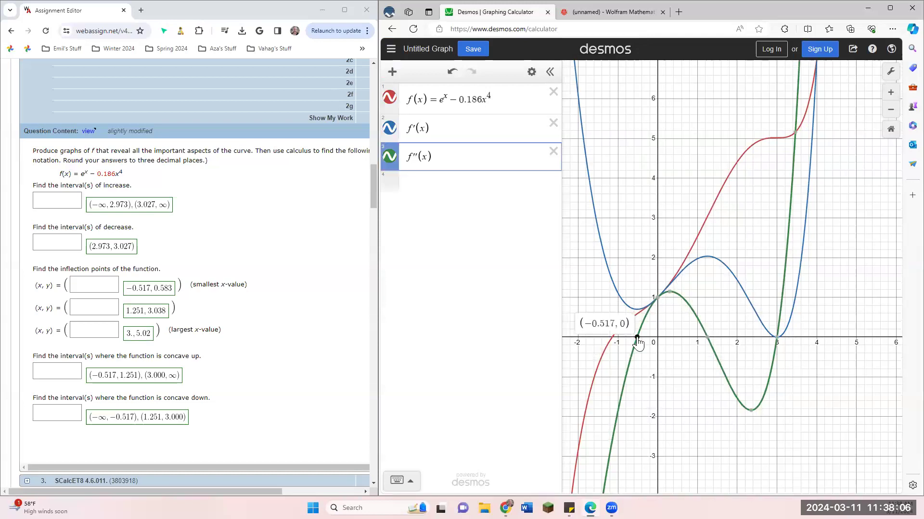
click(707, 337)
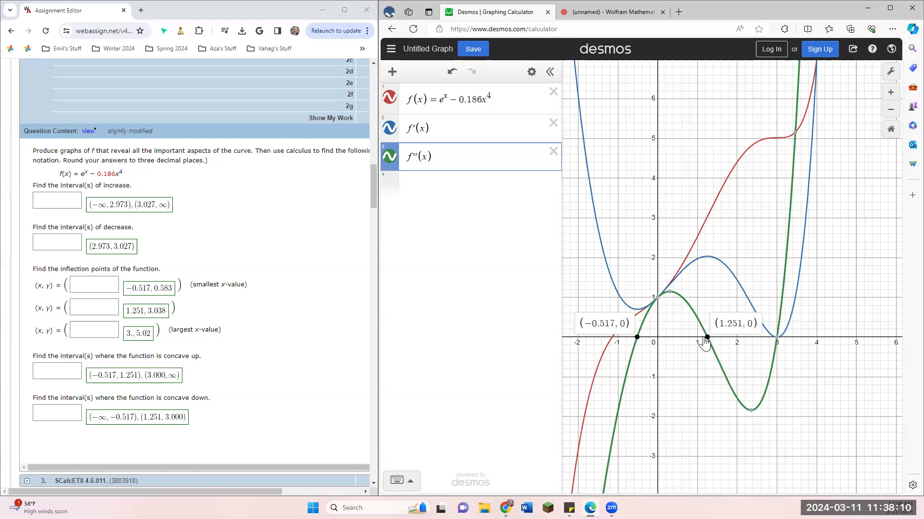
click(776, 337)
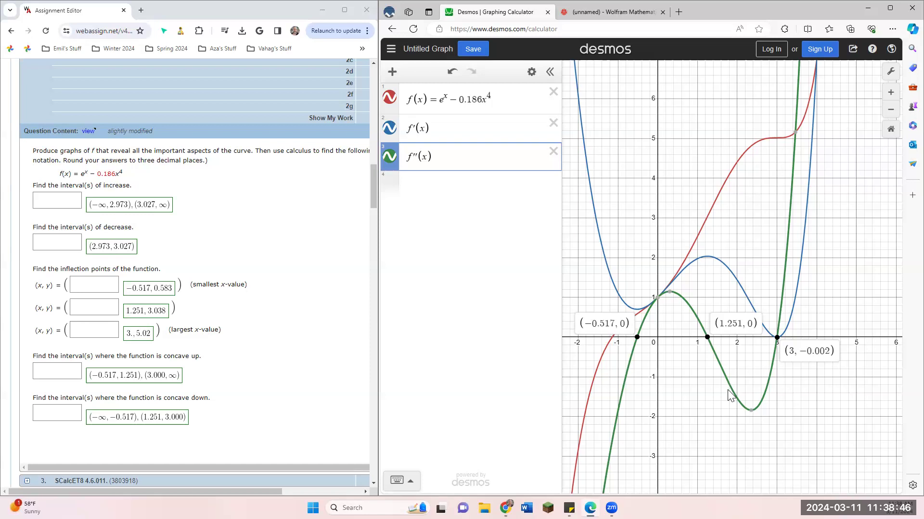
click(637, 343)
Step: Switch to the Mathematica notebook and evaluate Solve[f''[x] == 0, x] to find the inflection x-values
click(609, 11)
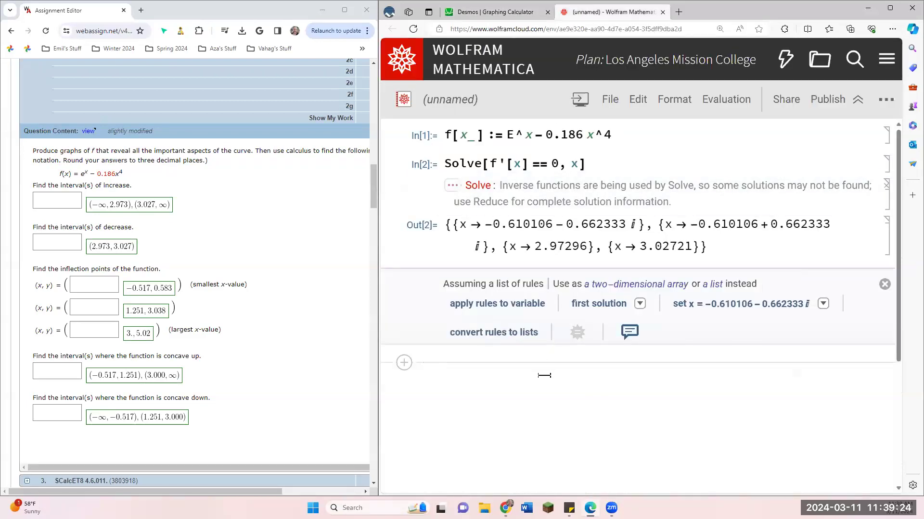
text(Solve[)
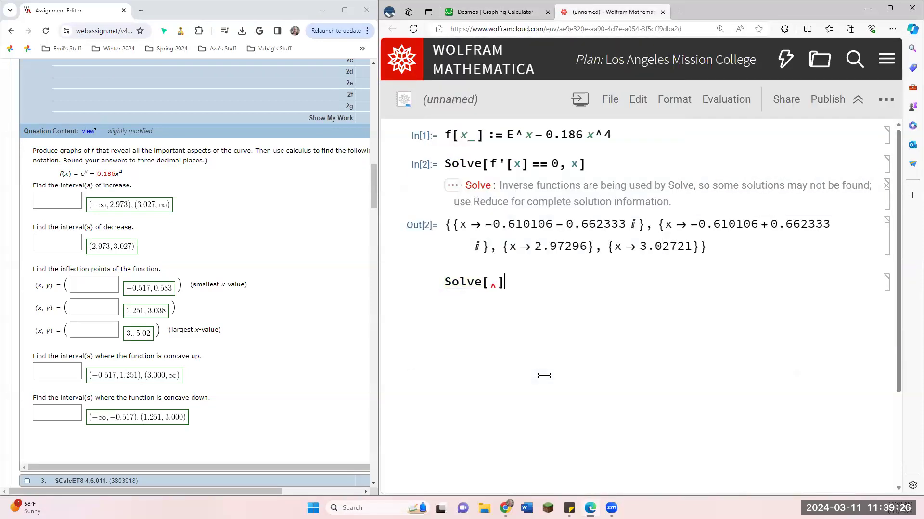
text(f''[x0)
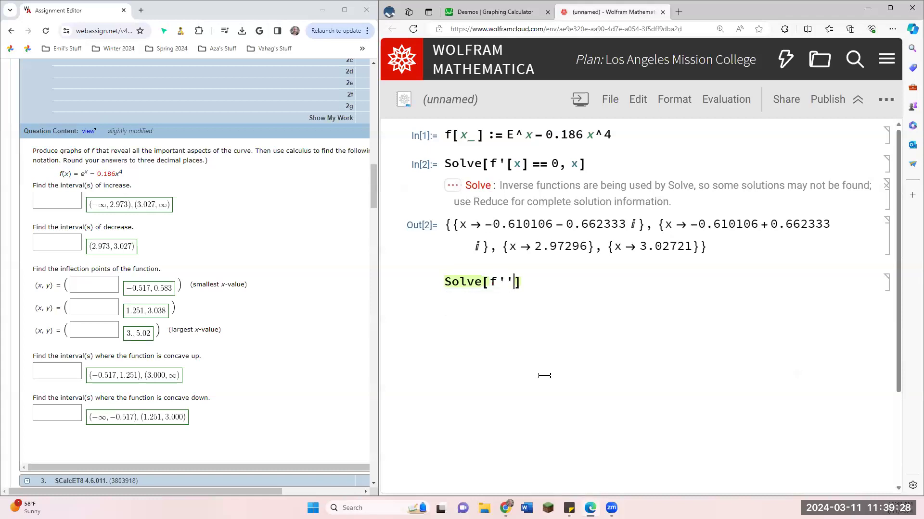
key(BackSpace)
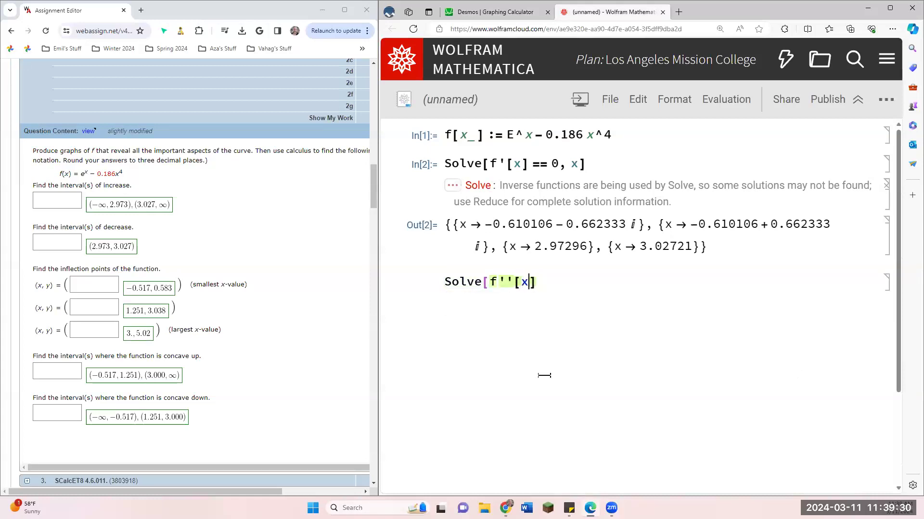
text(] == 0)
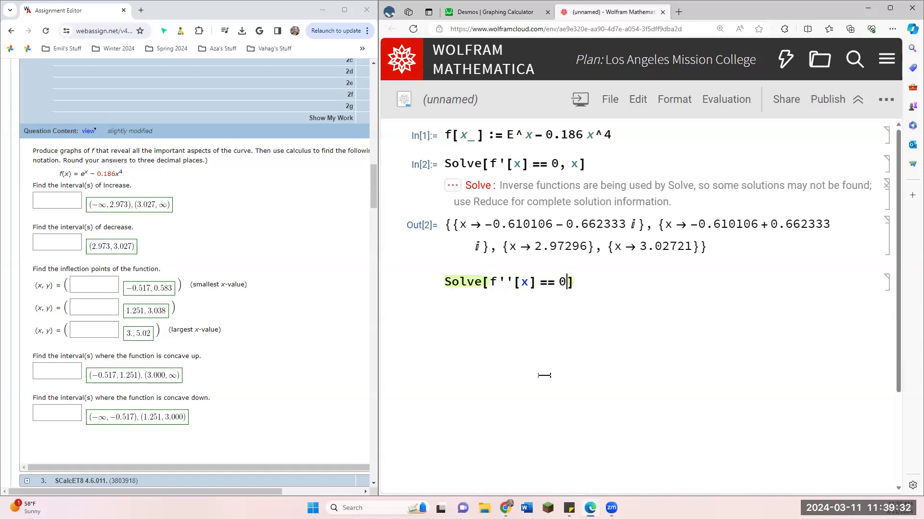
text(, x)
key(shift+Return)
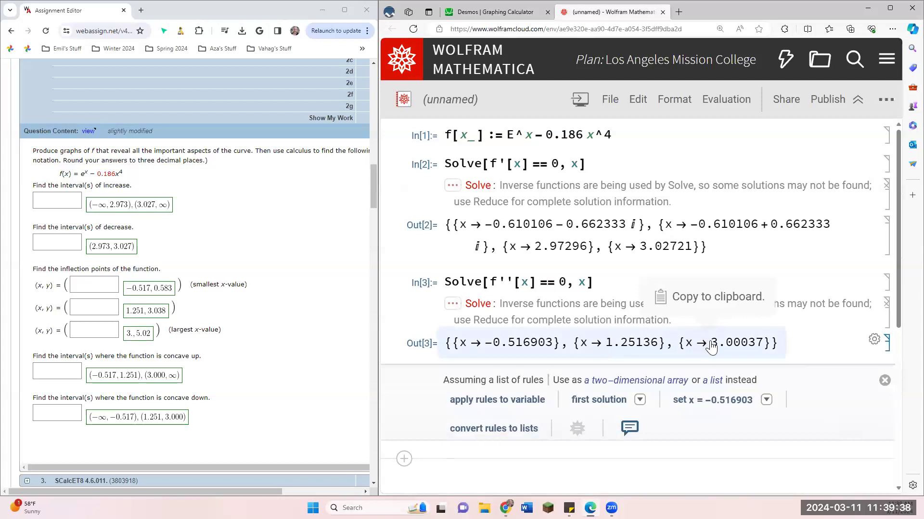
Step: Return to Desmos, plot the point (-0.517, f(-0.517)) with its coordinate label shown, and hide the f'(x) curve
click(498, 12)
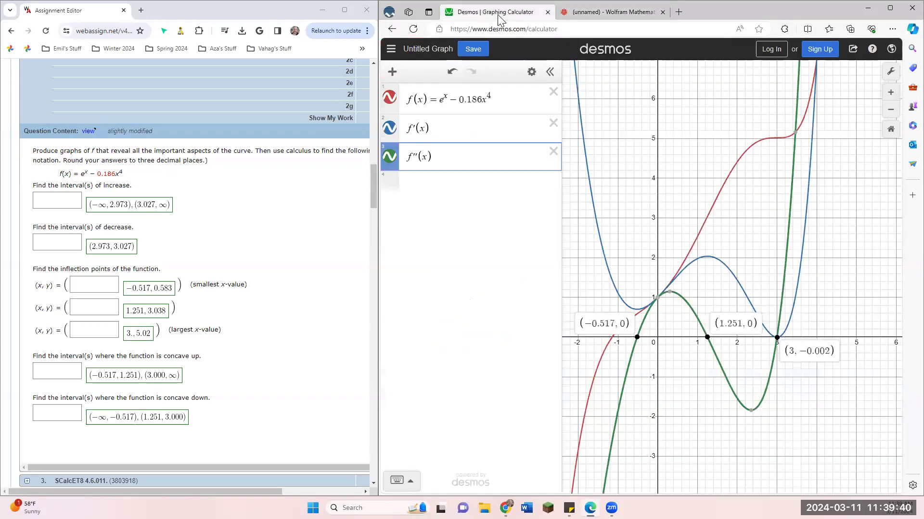
click(454, 184)
click(637, 340)
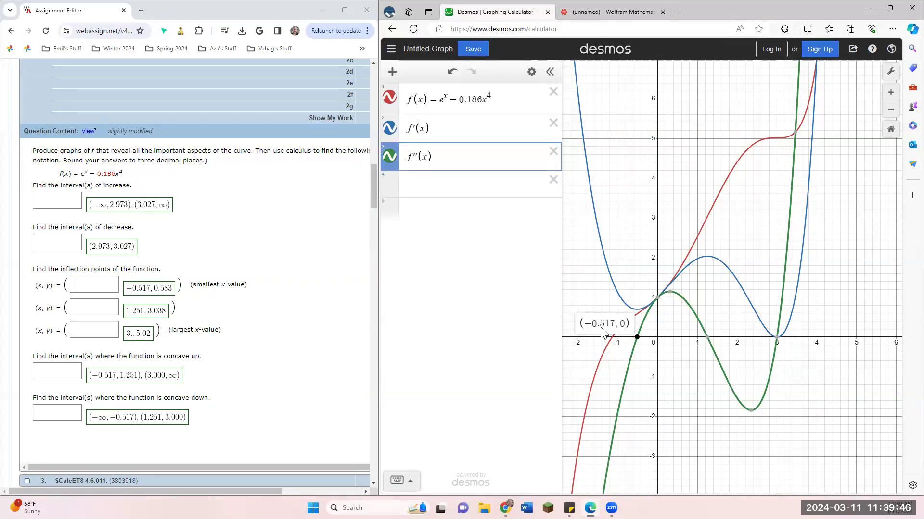
click(433, 190)
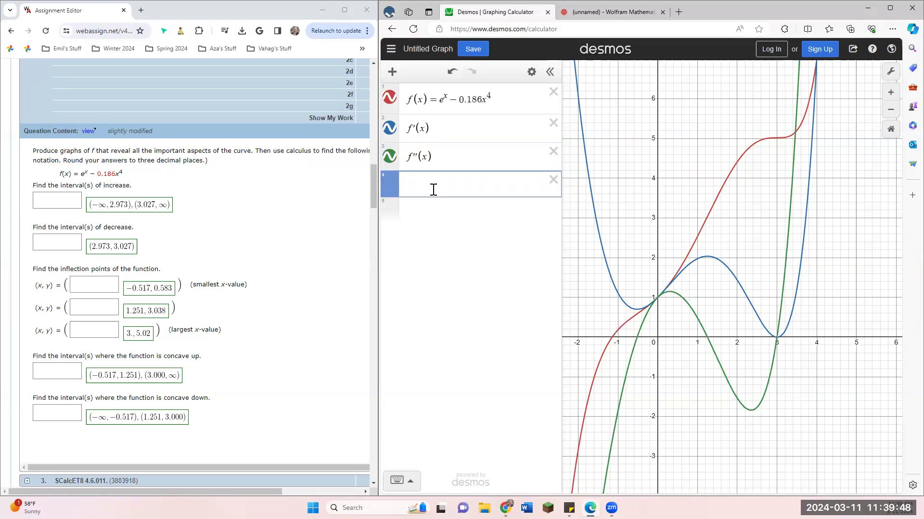
text((x)
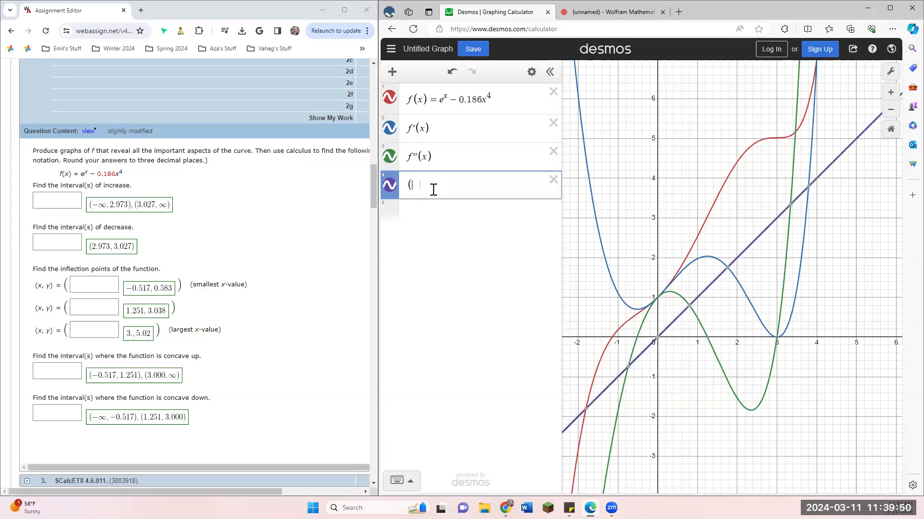
text(-0.5)
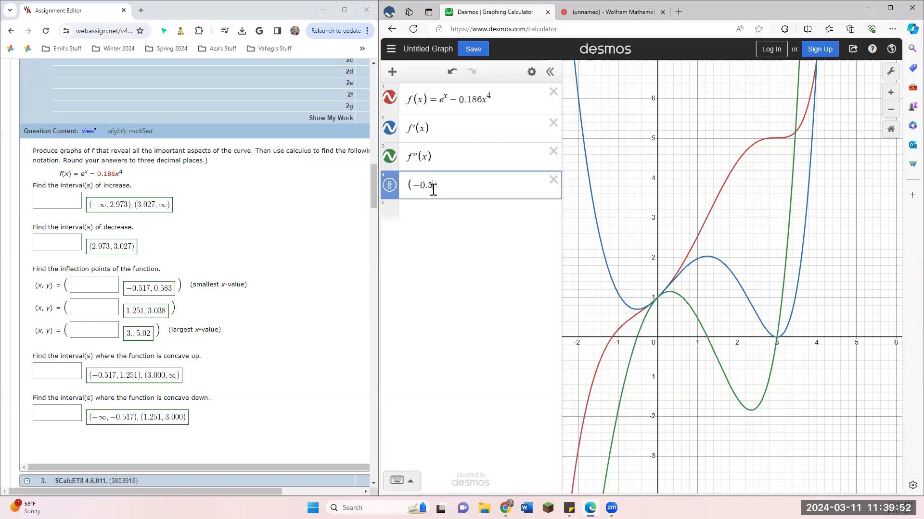
text(17,f(-0.517)
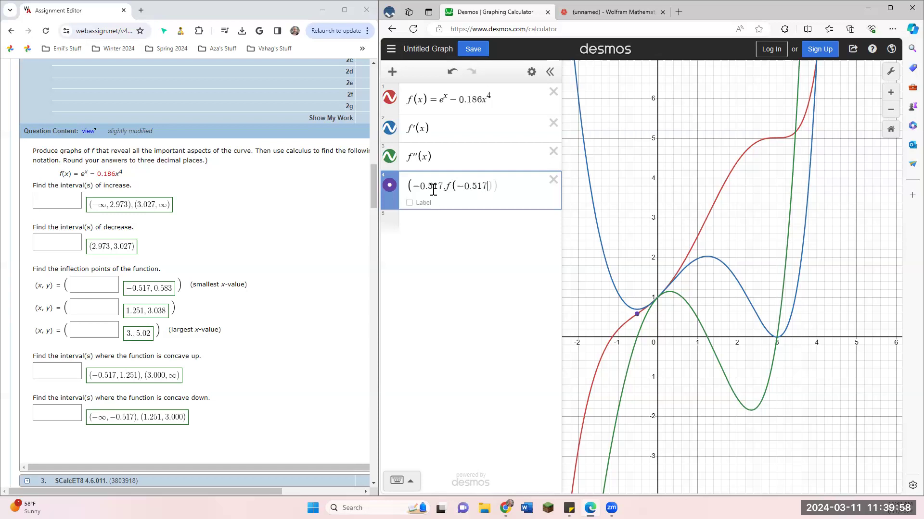
click(409, 203)
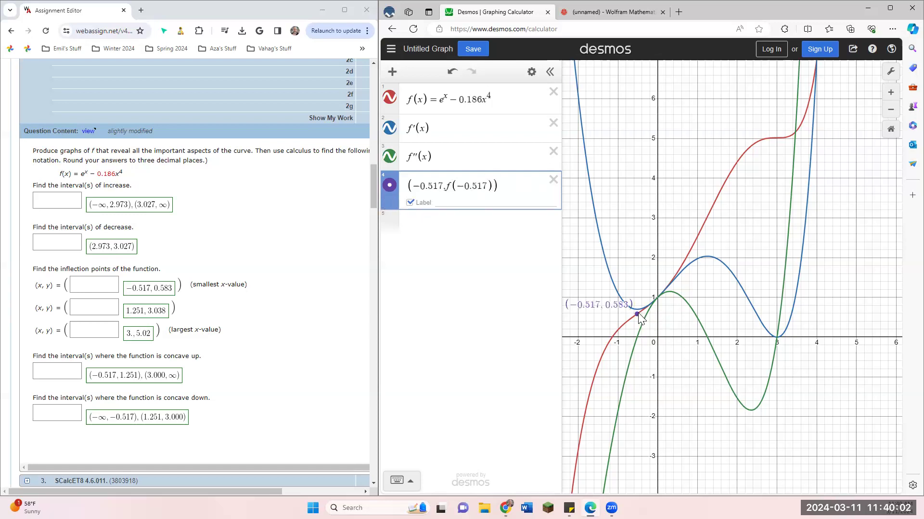
click(390, 129)
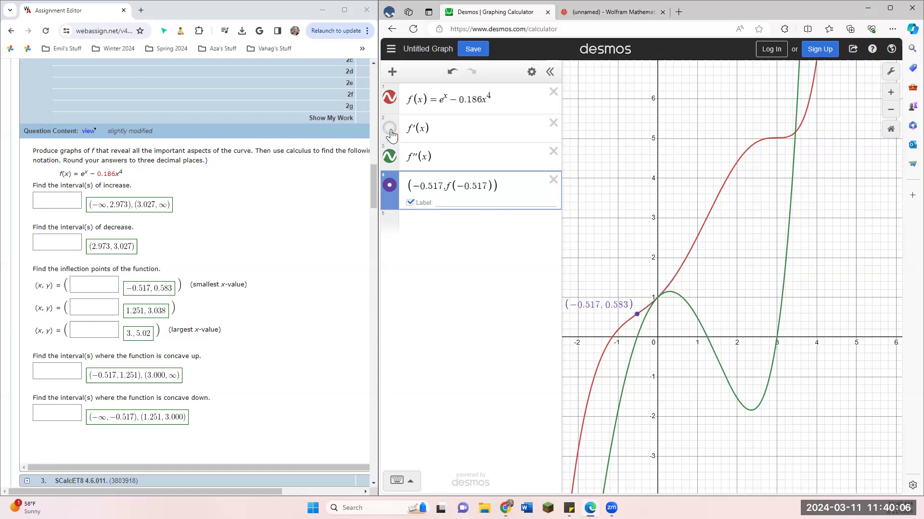
Step: Plot the second inflection point as (1.251, f(1.251)) and show its coordinate label
click(638, 338)
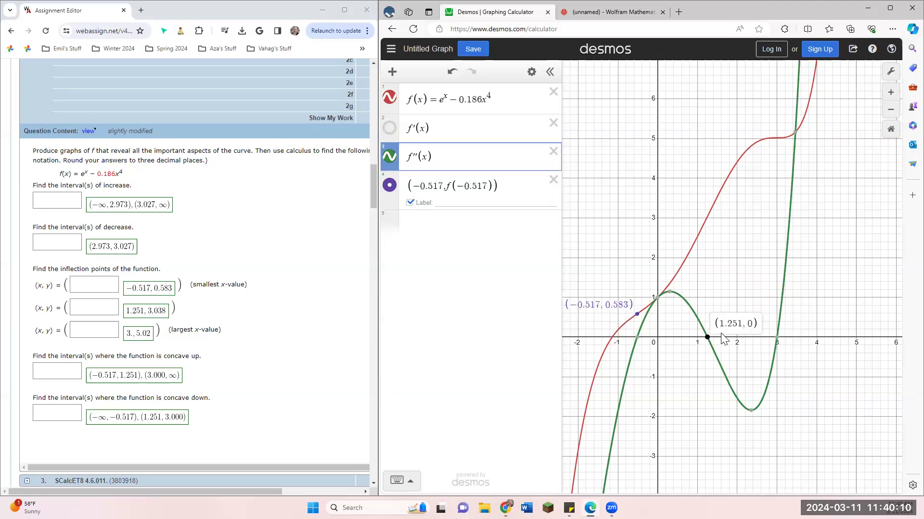
click(456, 229)
text((1.251,f(1)
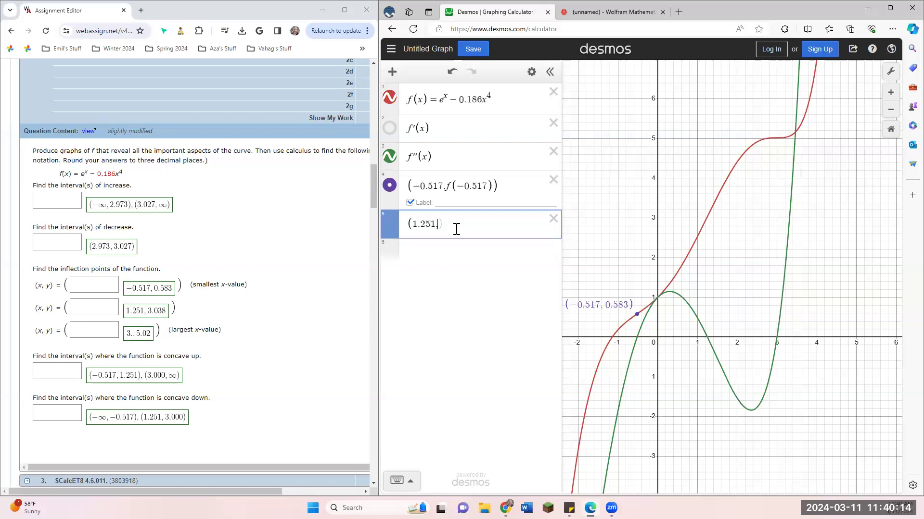
text(.251)
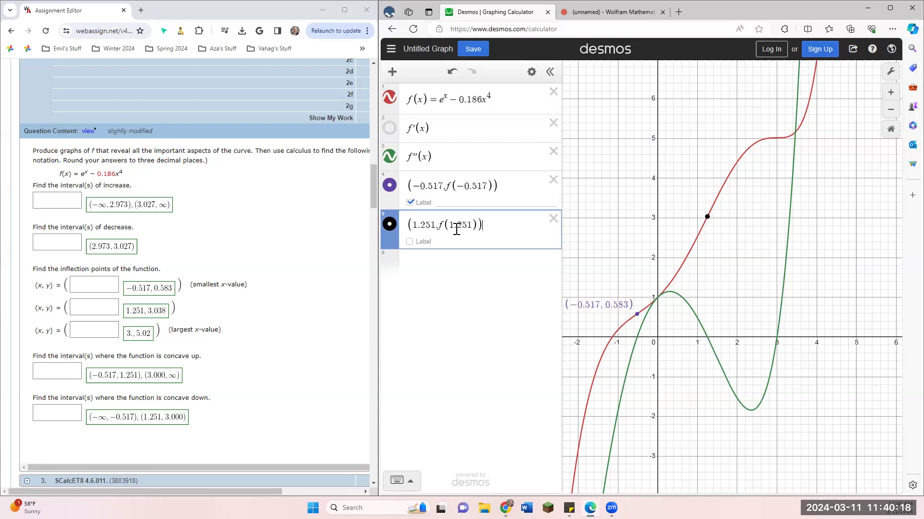
click(410, 241)
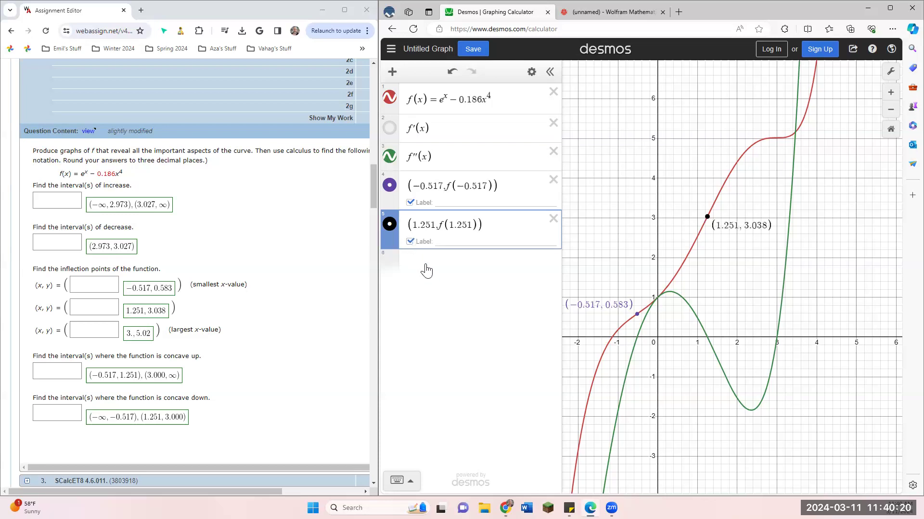
Step: Plot the third inflection point as (3, f(3)) with its coordinate label shown, and hide the f''(x) curve
click(431, 265)
click(776, 337)
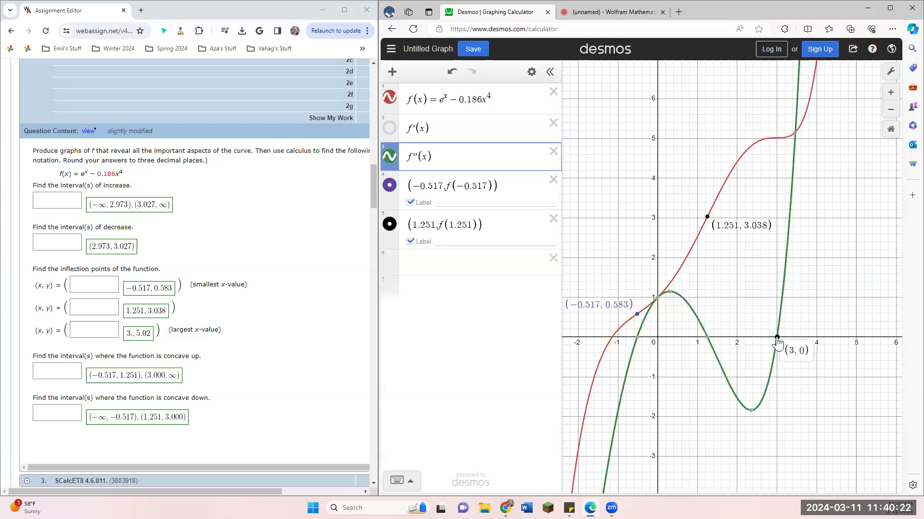
click(435, 264)
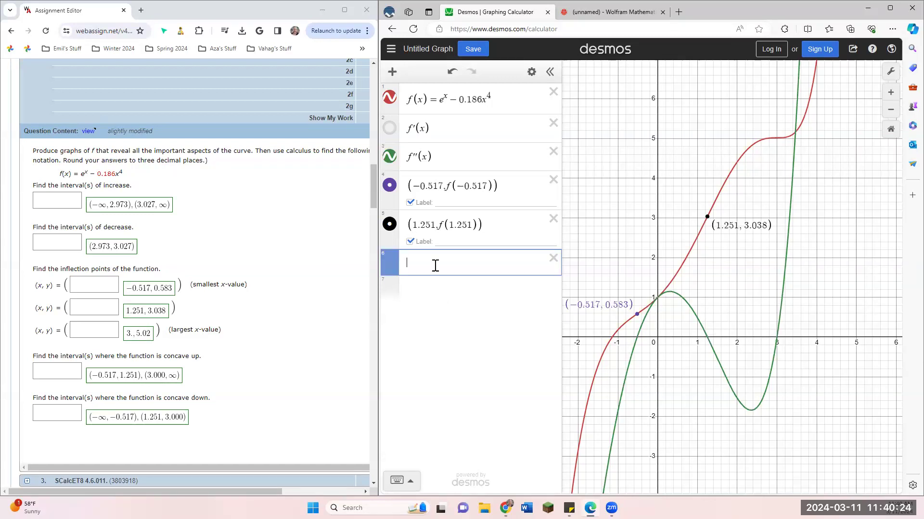
text((3,f(3)
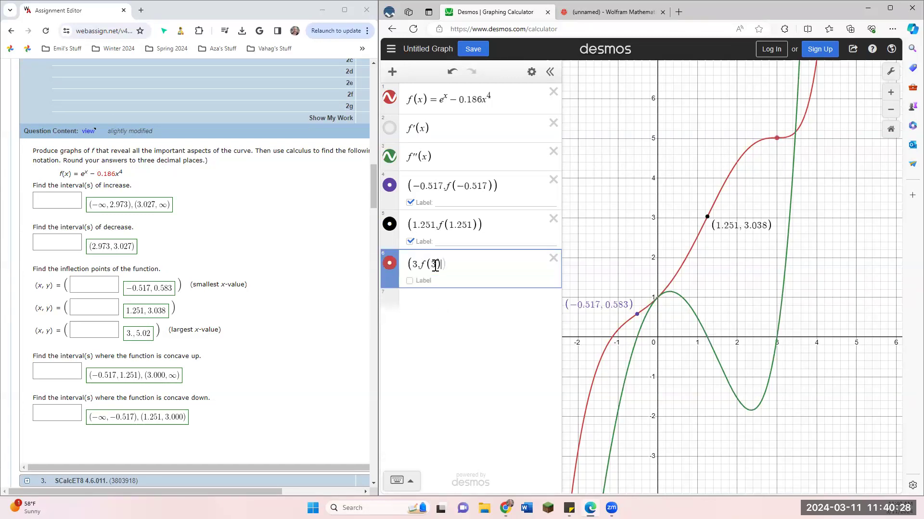
click(410, 281)
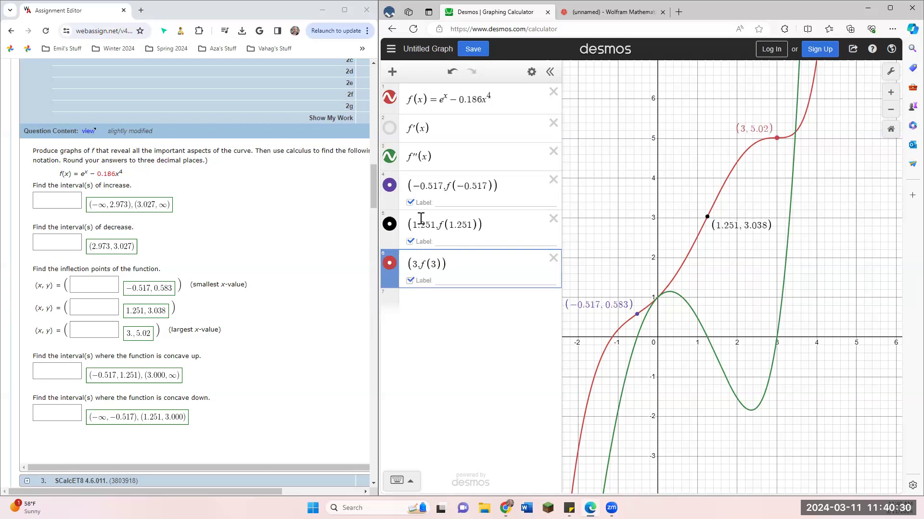
click(392, 158)
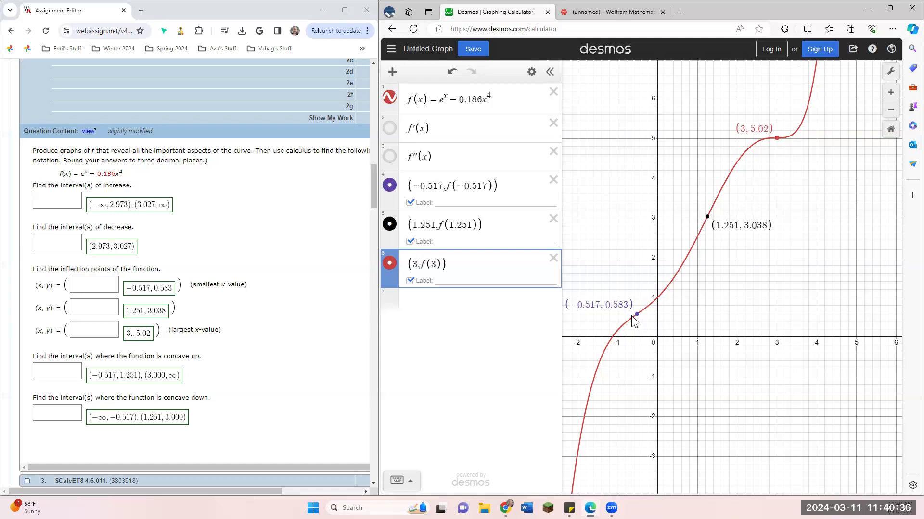
drag(631, 316, 644, 338)
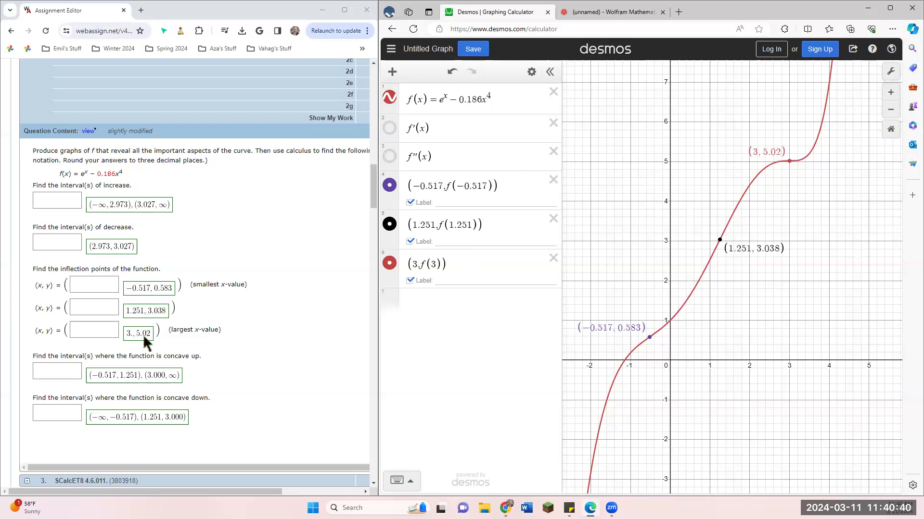
Step: Switch to the Mathematica notebook and evaluate f[x] /. %3 to compute the y-values of the inflection points
click(605, 11)
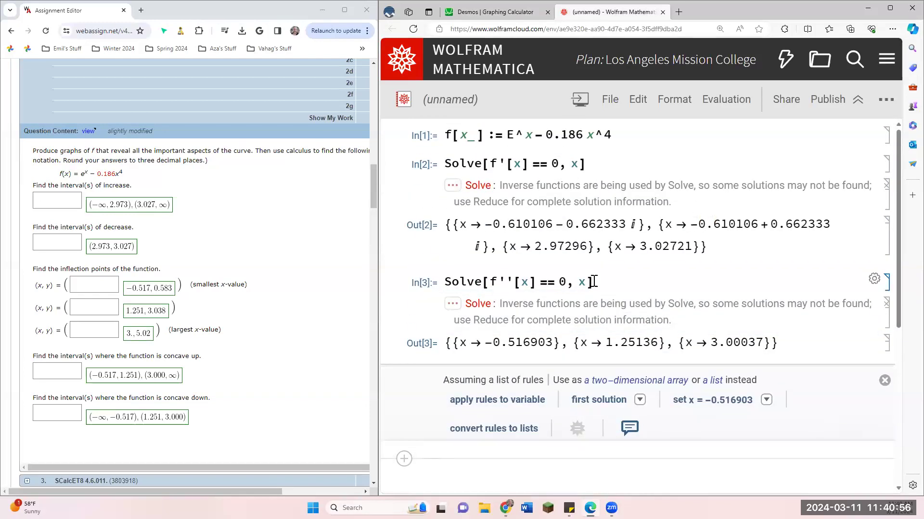
text(f[)
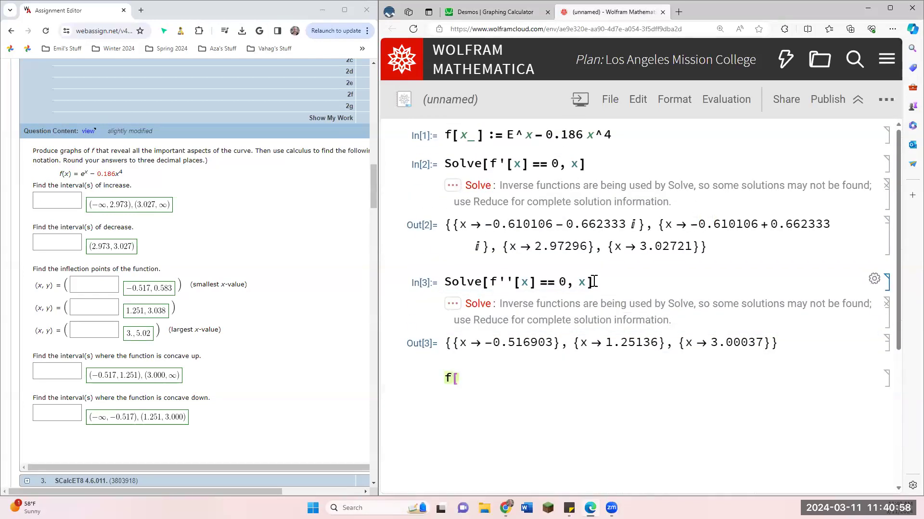
text(x] /. %3)
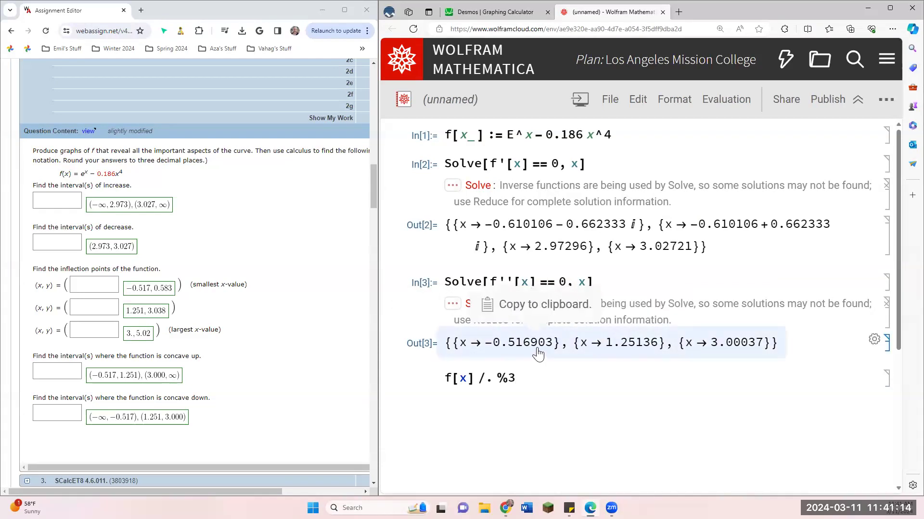
key(shift+Return)
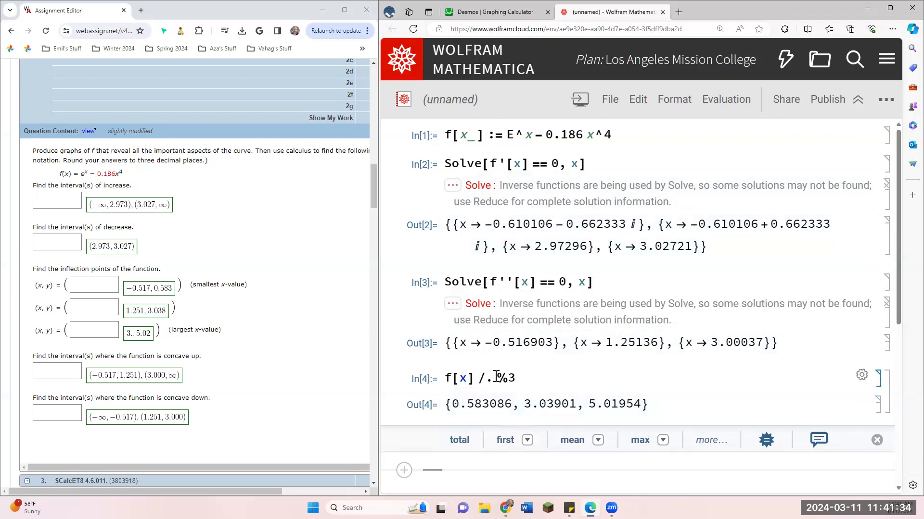
Step: Evaluate f[-0.516903] in a new cell below the substitution result to check the first inflection point's y-value
click(470, 377)
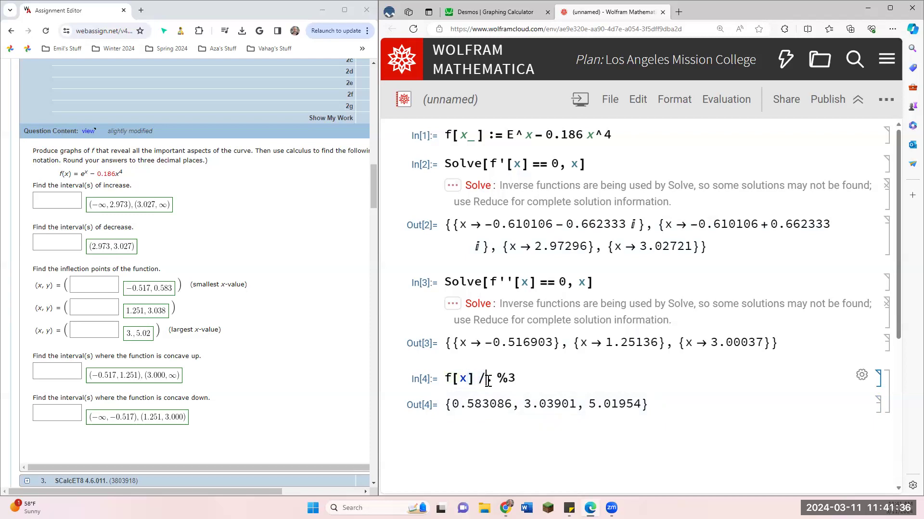
click(518, 461)
text(f[-0.)
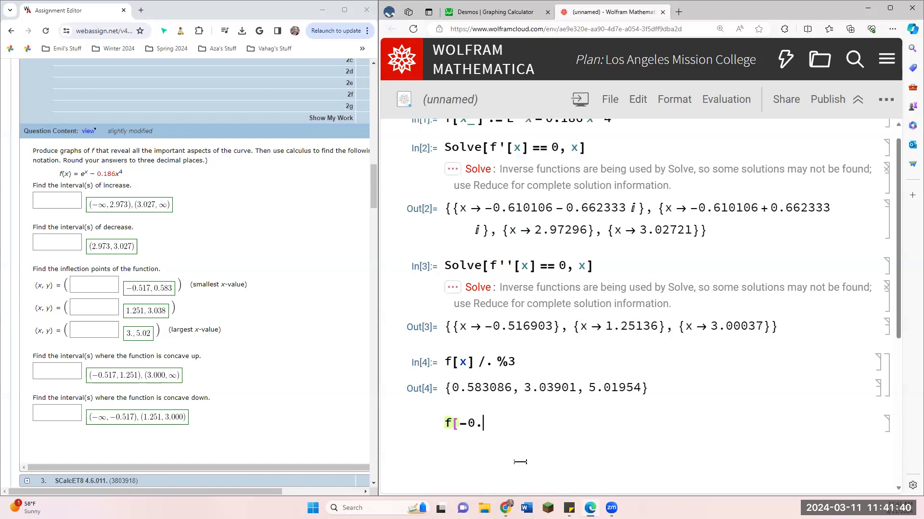
text(516903])
key(shift+Return)
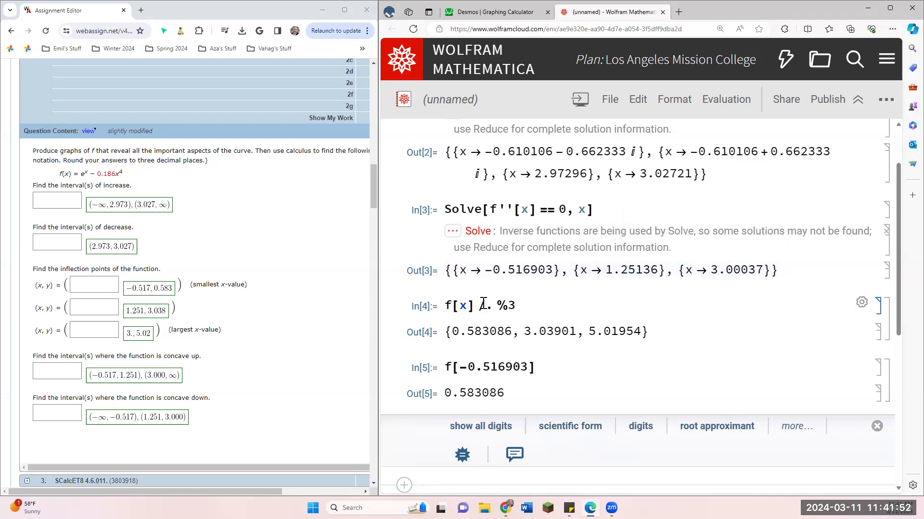
Step: Highlight the /. operator and the %3 reference in the f[x] /. %3 input, and switch back to the Desmos graph
drag(478, 305, 492, 307)
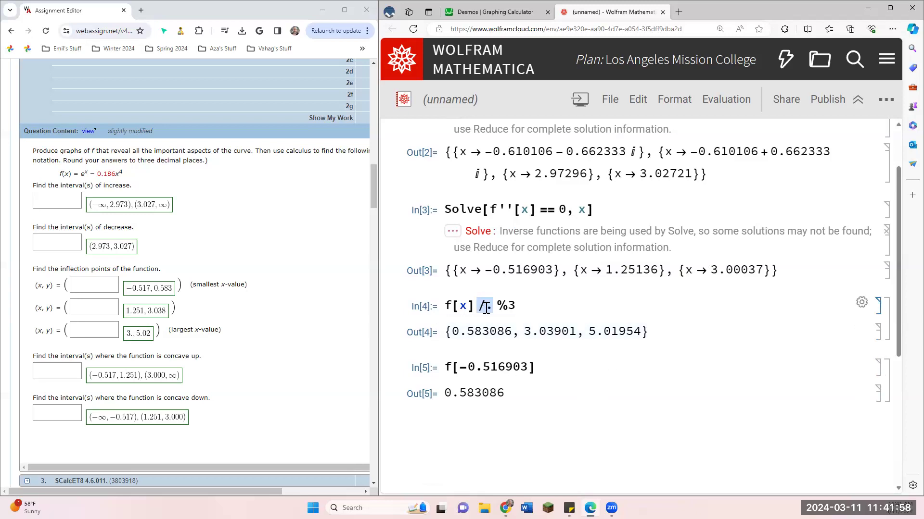
drag(525, 310, 501, 308)
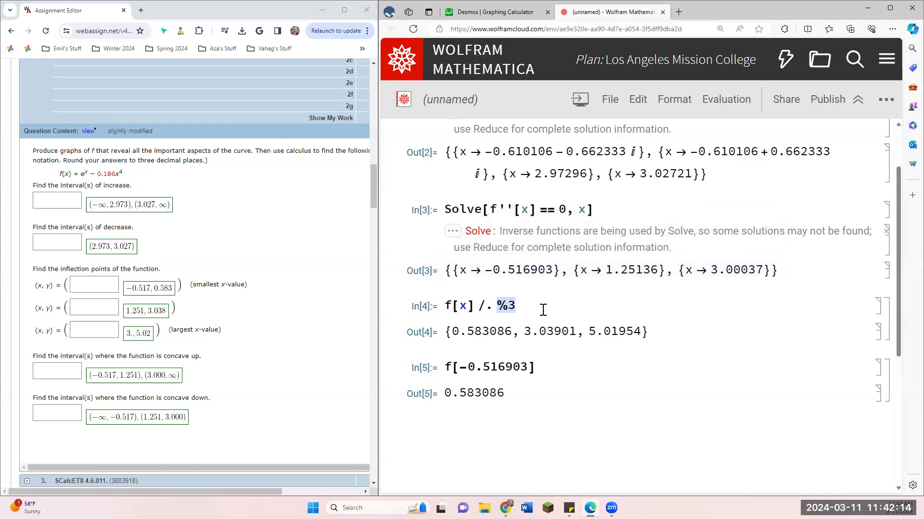
click(524, 313)
scroll(529, 320, up, 3)
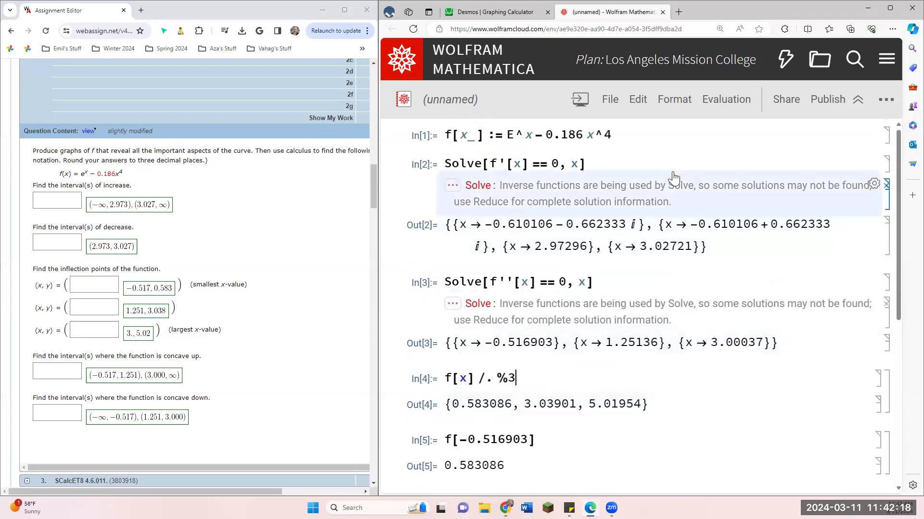
click(492, 15)
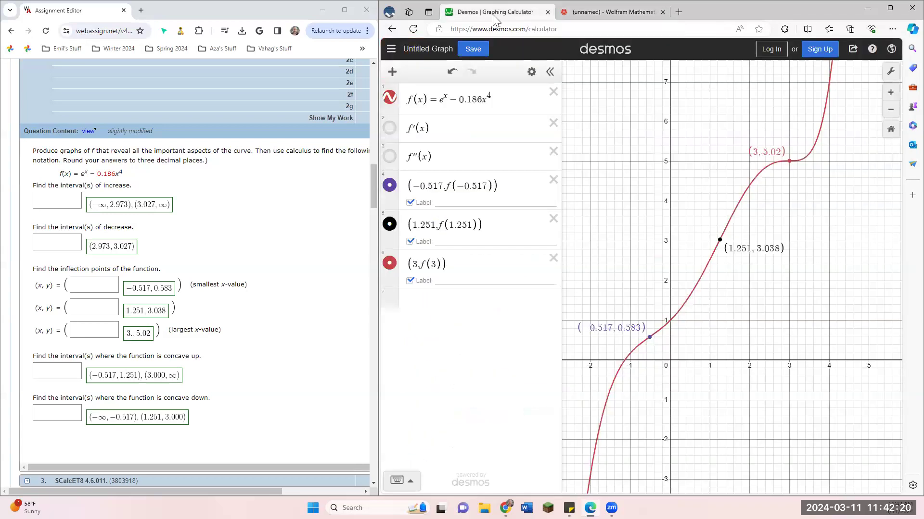